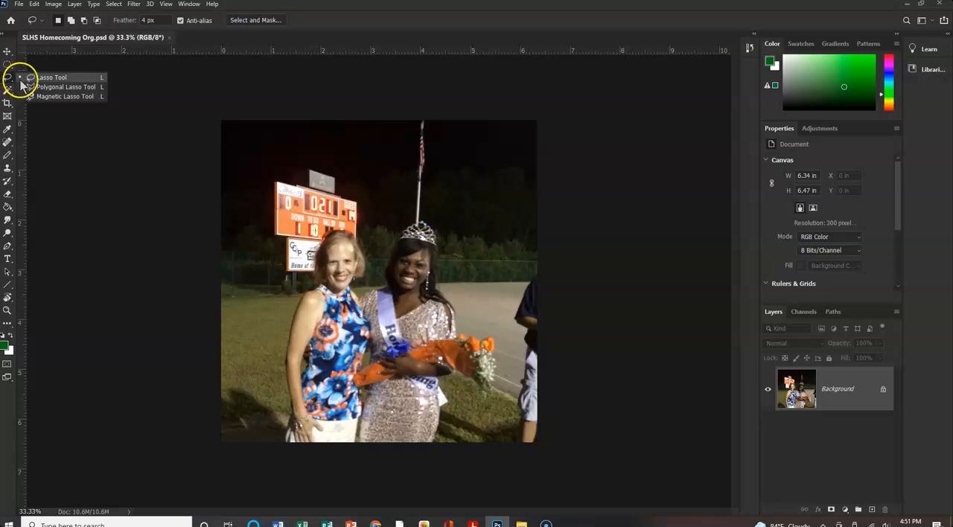
Lasso the flagpole above the crown and remove it with Content-Aware Fill, sampling the dark sky on both sides, and deselect.
left_click(31, 77)
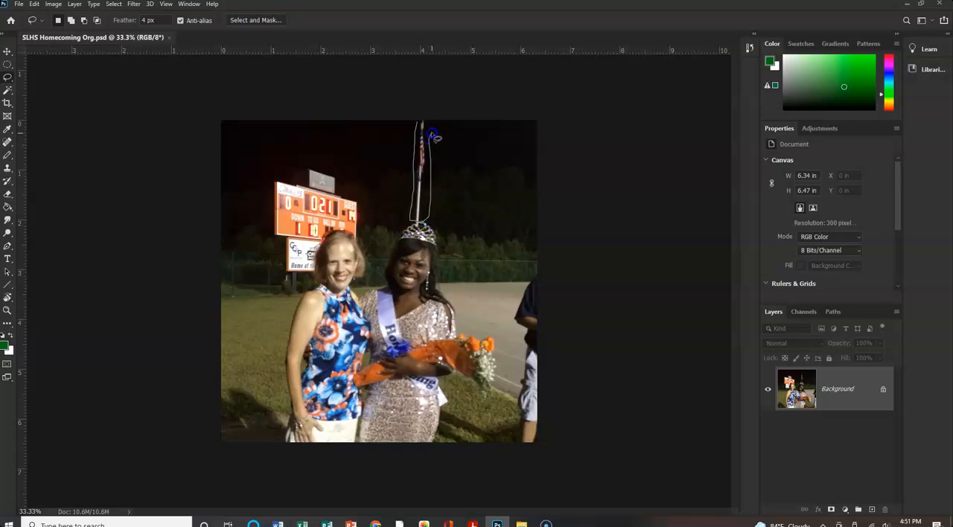
left_click_drag(420, 123, 420, 120)
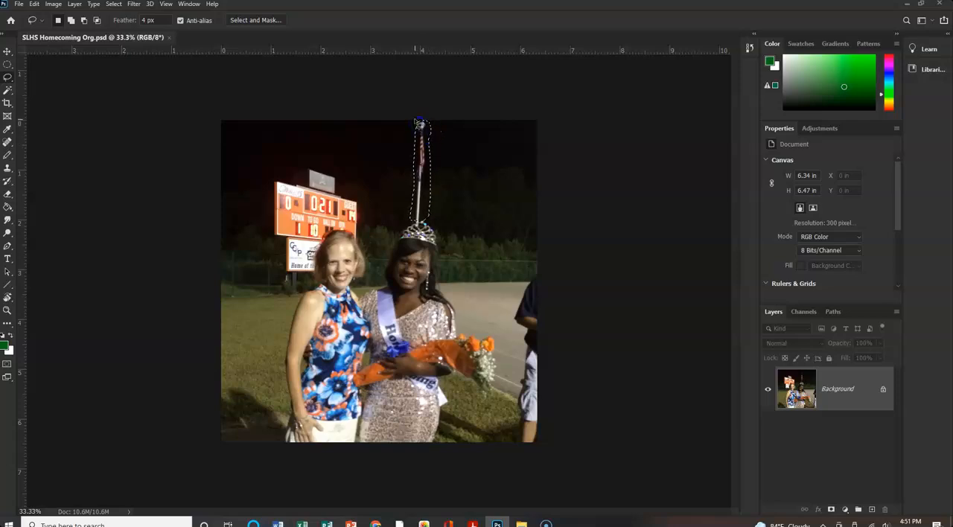
left_click(34, 5)
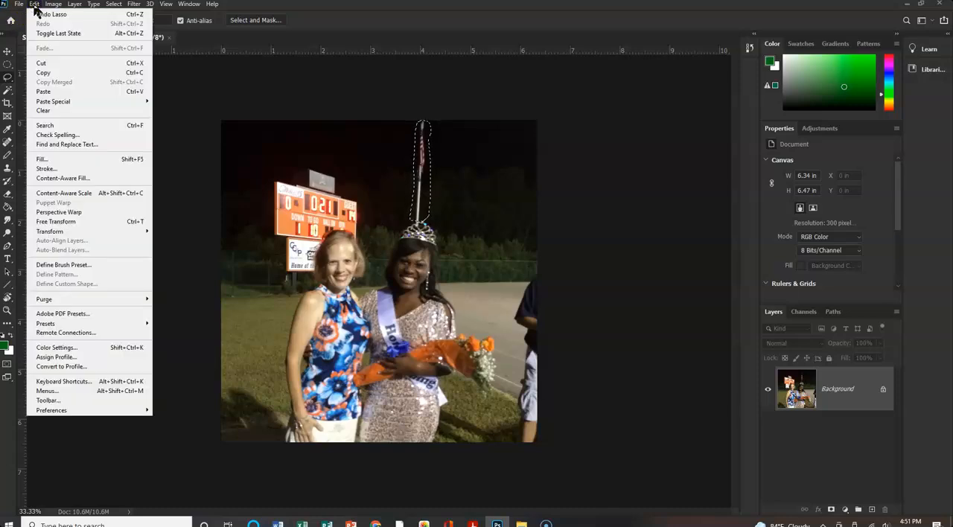
left_click(39, 179)
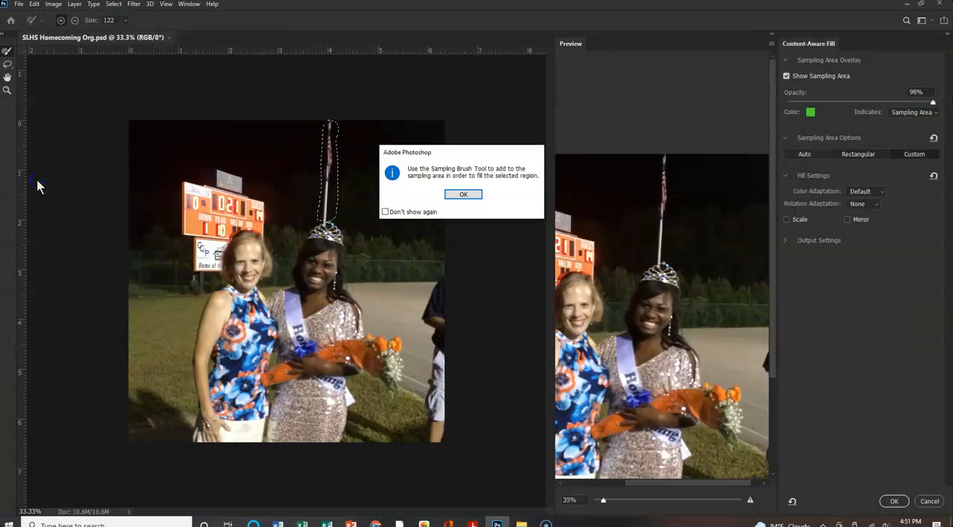
left_click(462, 195)
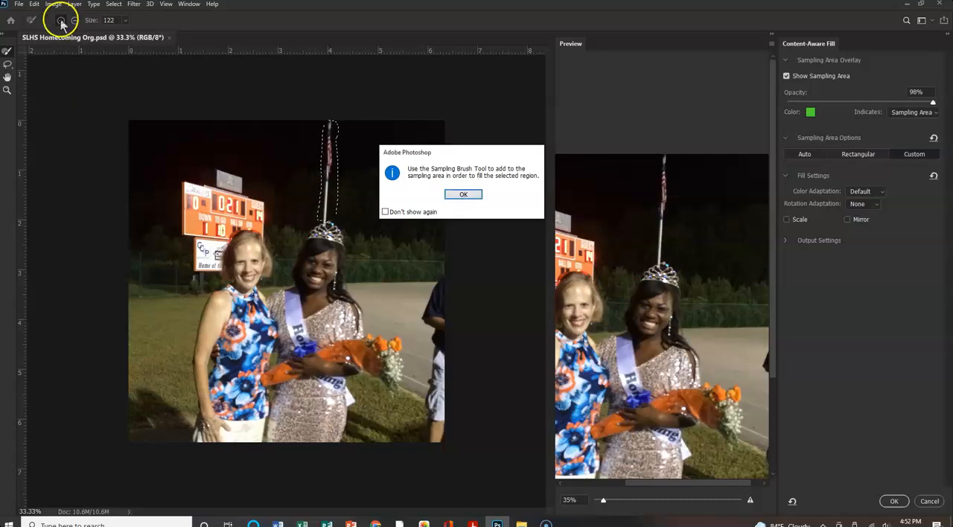
left_click(463, 195)
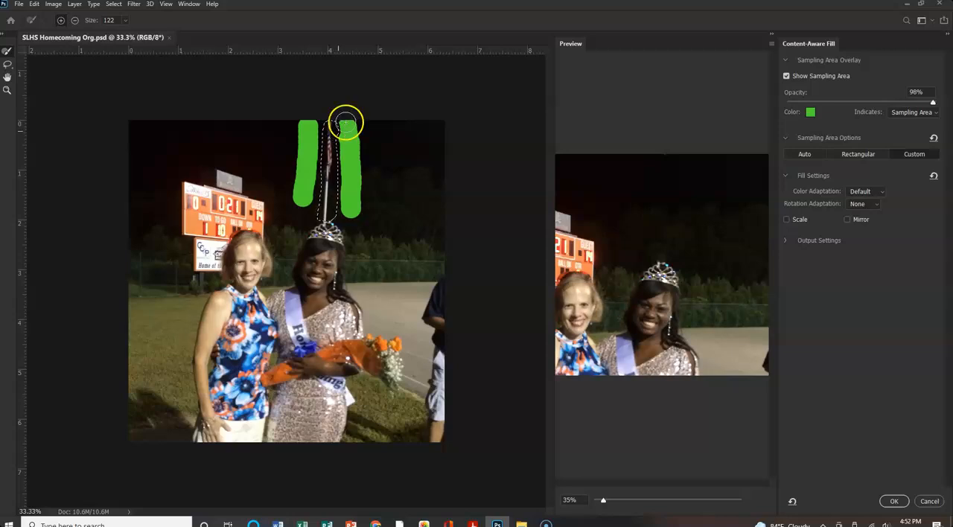
left_click(893, 501)
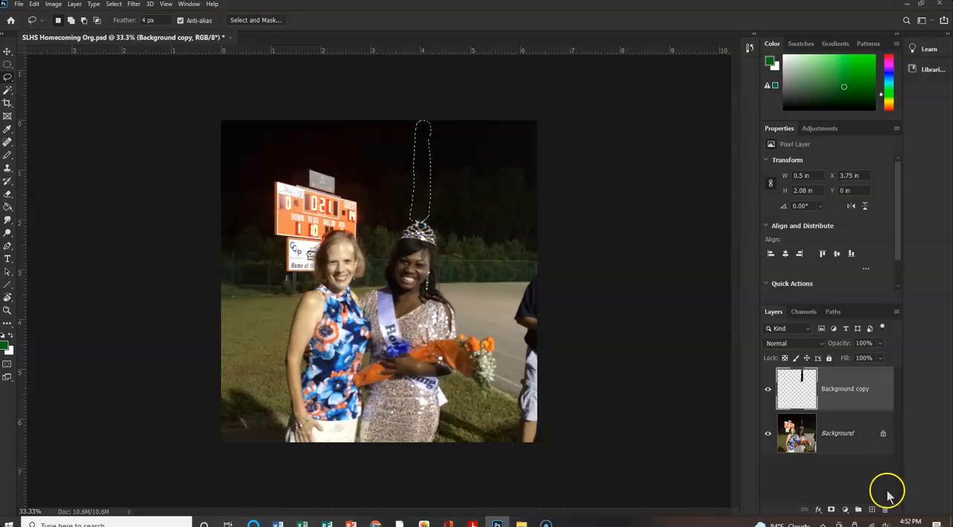
key("ctrl+d")
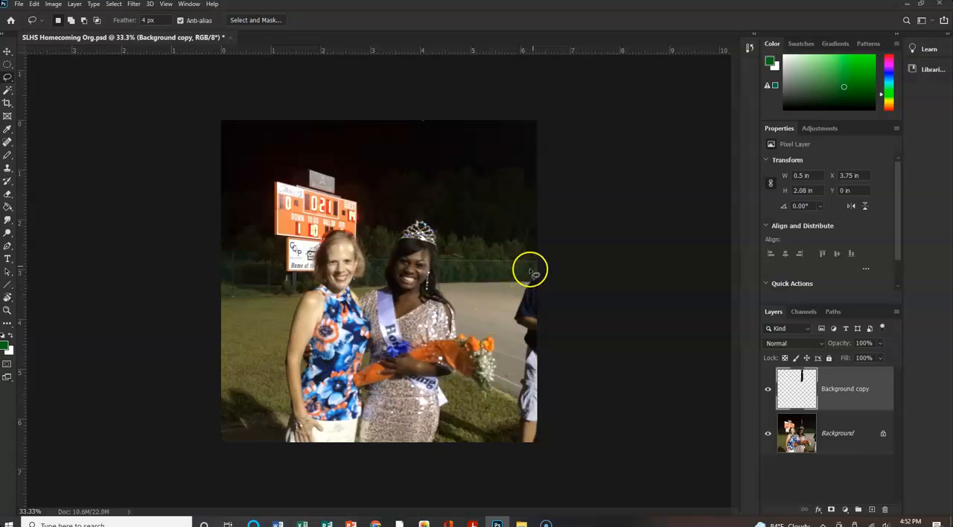
mouse_move(538, 275)
left_mouse_down()
mouse_move(509, 311)
mouse_move(522, 333)
mouse_move(515, 420)
left_mouse_up()
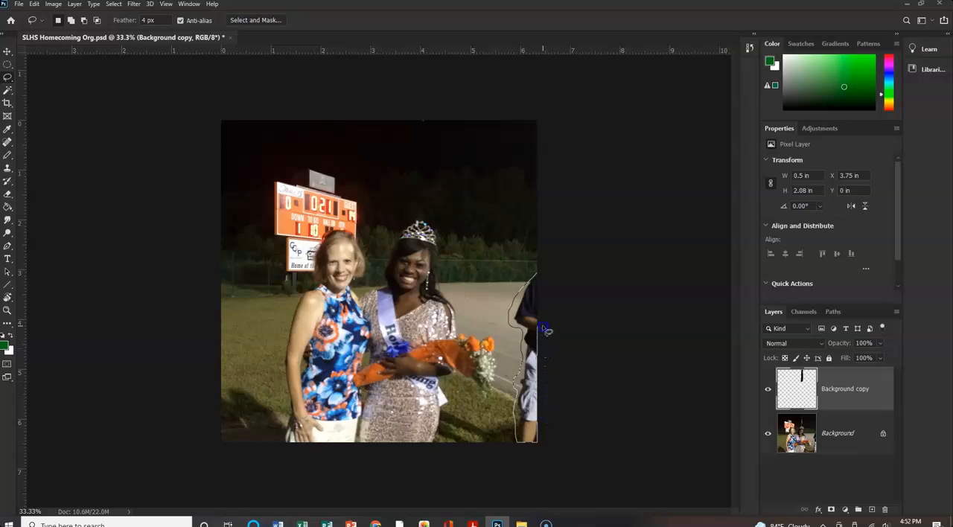
left_click_drag(551, 275, 550, 273)
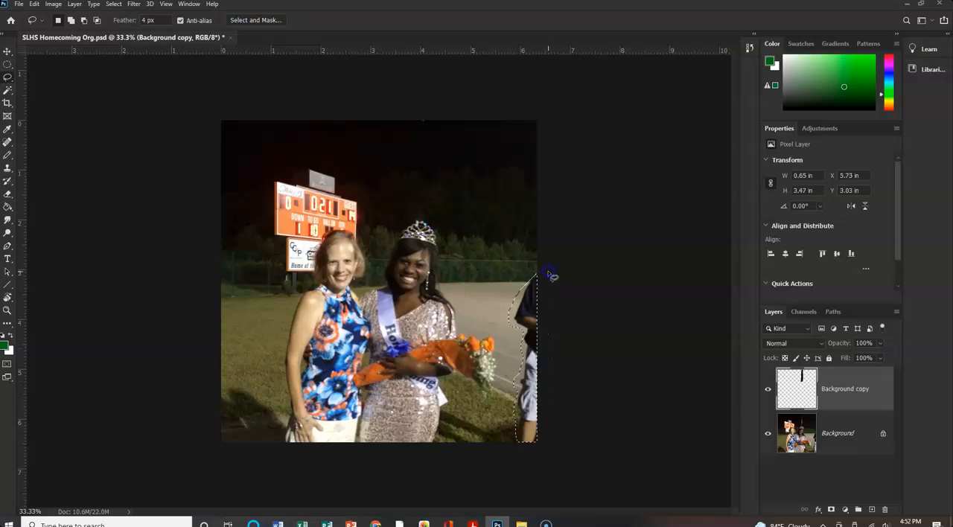
left_click(34, 5)
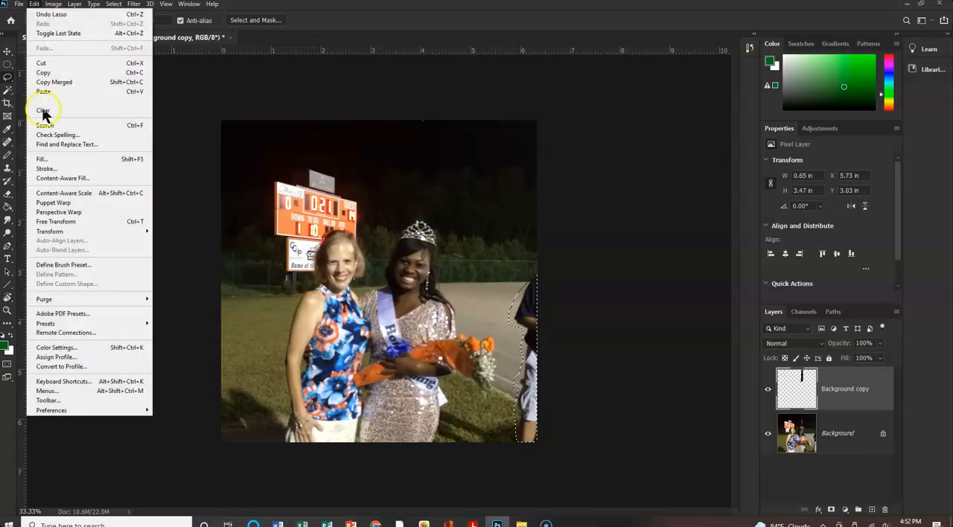
left_click(43, 180)
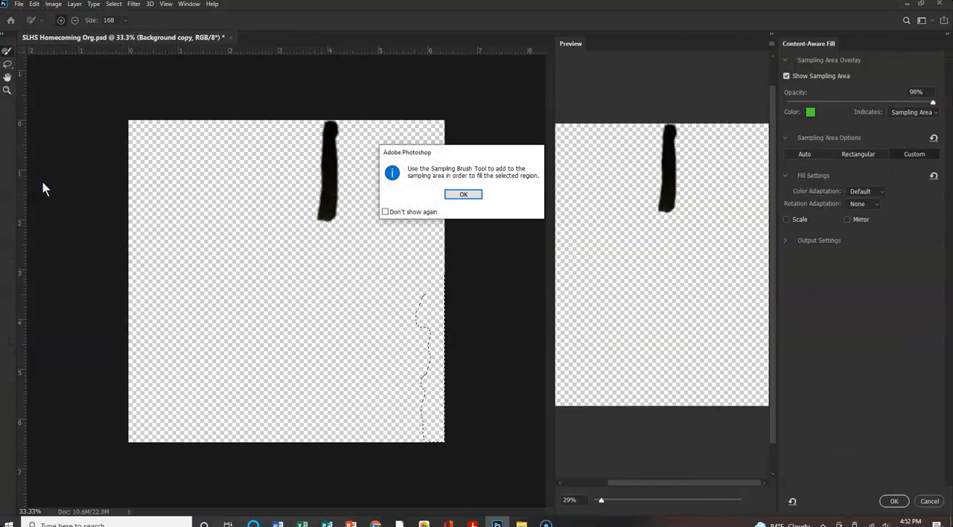
left_click(463, 194)
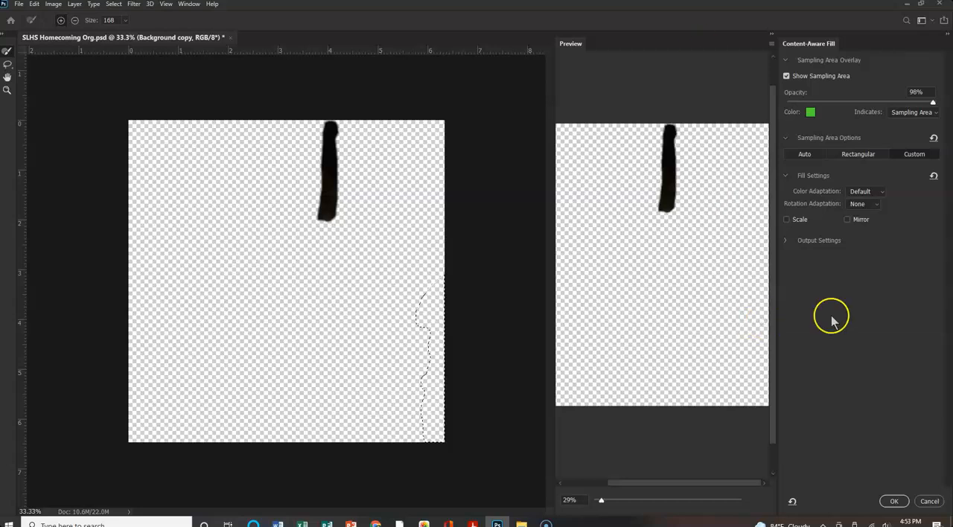
left_click(930, 501)
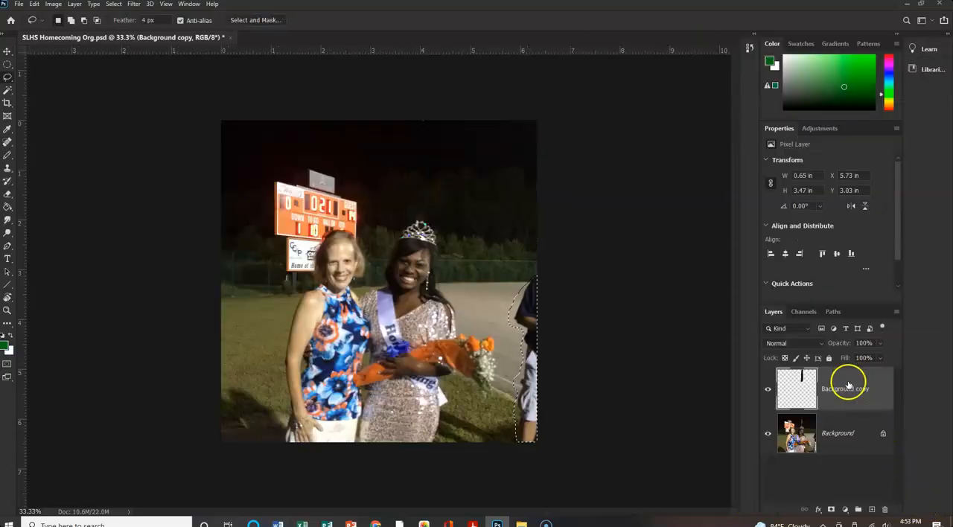
key("ctrl+d")
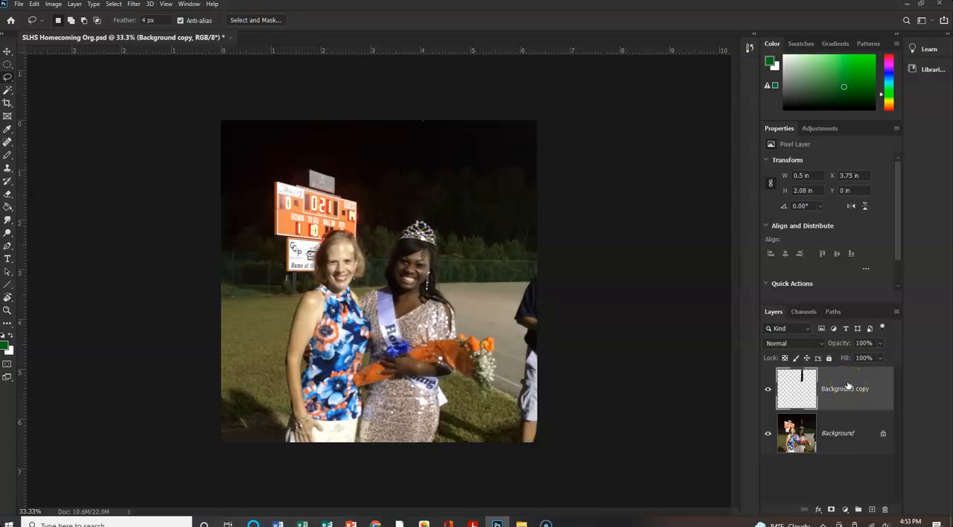
On the Background layer, lasso the cut-off bystander at the photo's right edge and remove him with Content-Aware Fill, sampling the area alongside him.
left_click(852, 437)
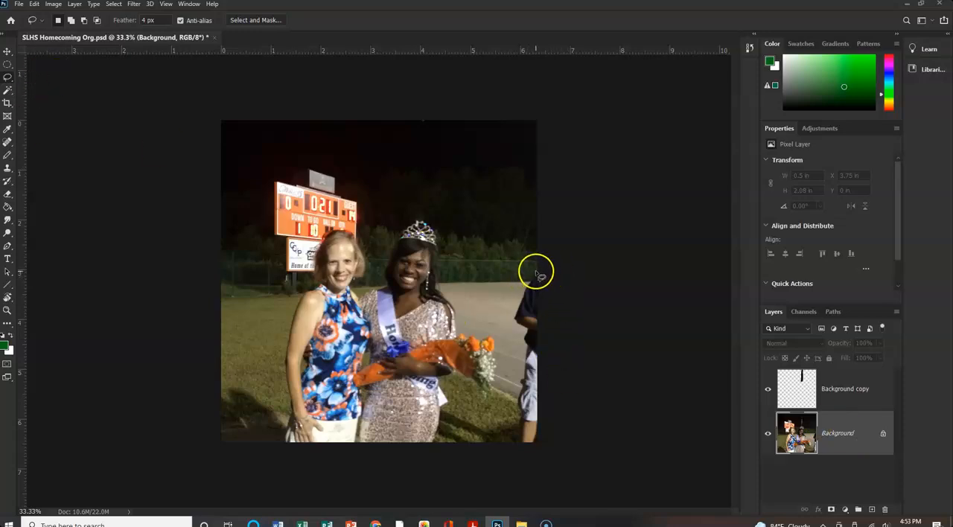
mouse_move(524, 288)
left_mouse_down()
mouse_move(505, 318)
mouse_move(519, 336)
mouse_move(511, 445)
mouse_move(535, 446)
mouse_move(553, 379)
mouse_move(558, 273)
left_mouse_up()
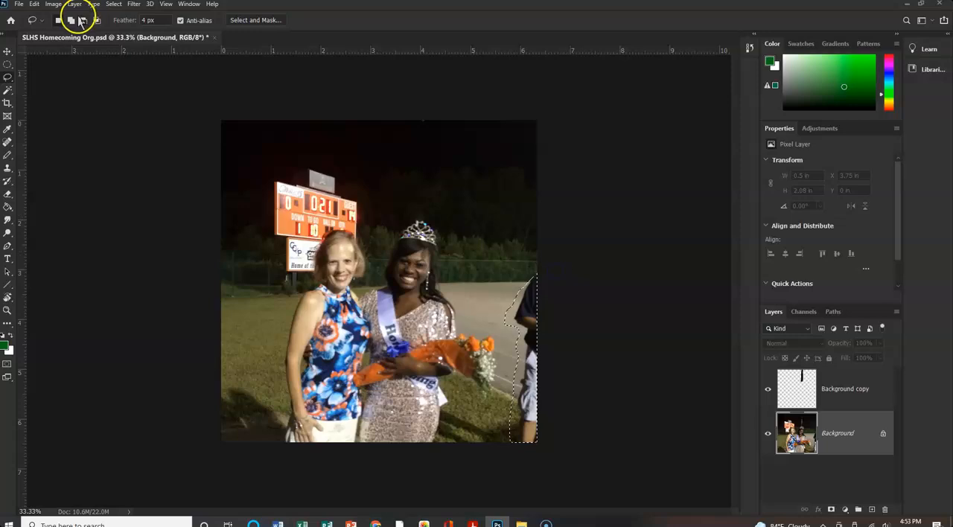
left_click(33, 5)
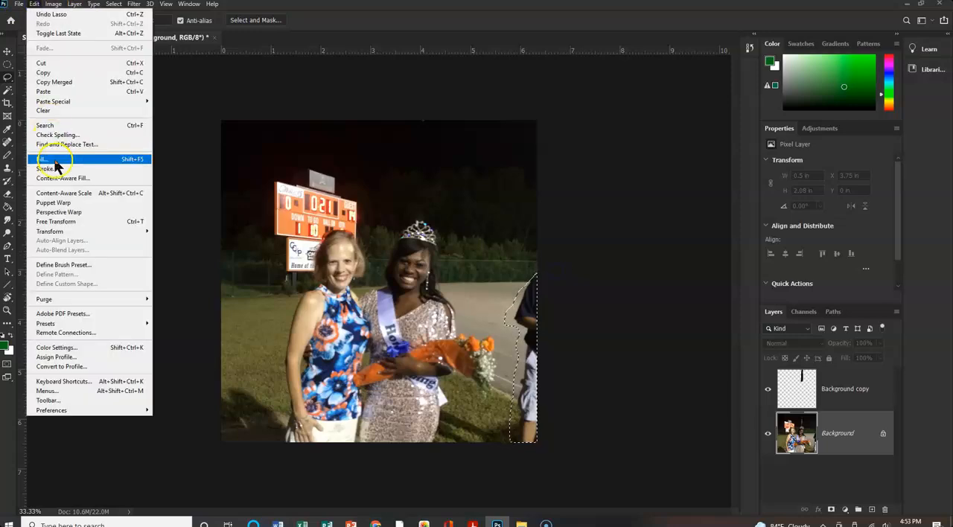
left_click(56, 179)
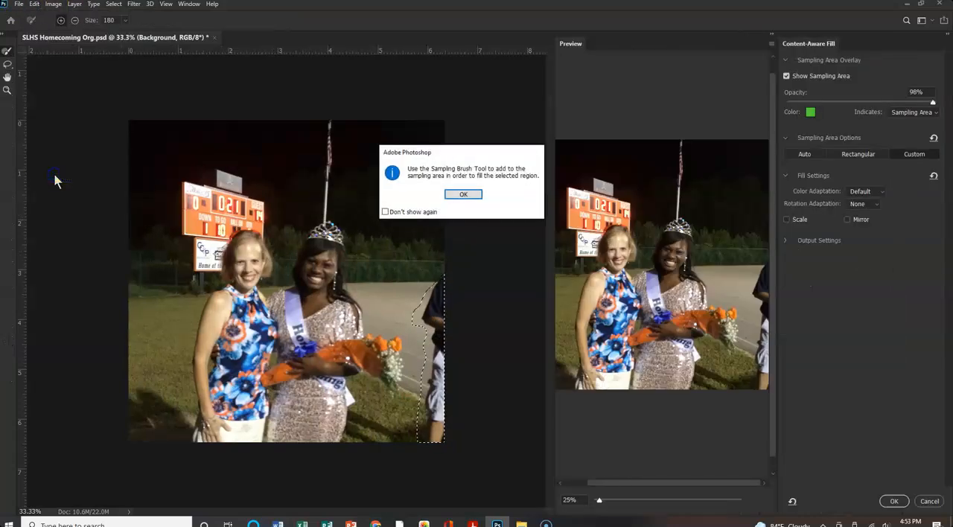
left_click(462, 193)
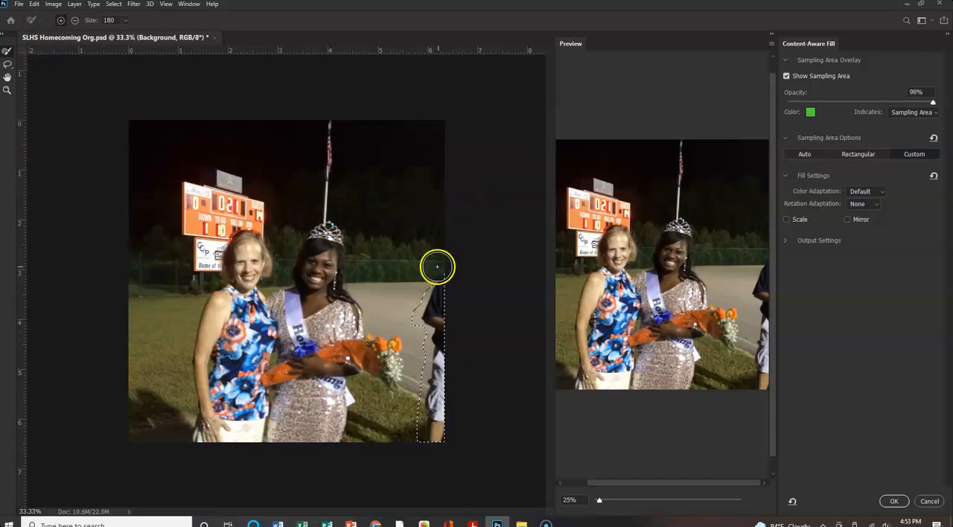
mouse_move(445, 262)
left_mouse_down()
mouse_move(415, 326)
mouse_move(431, 473)
left_mouse_up()
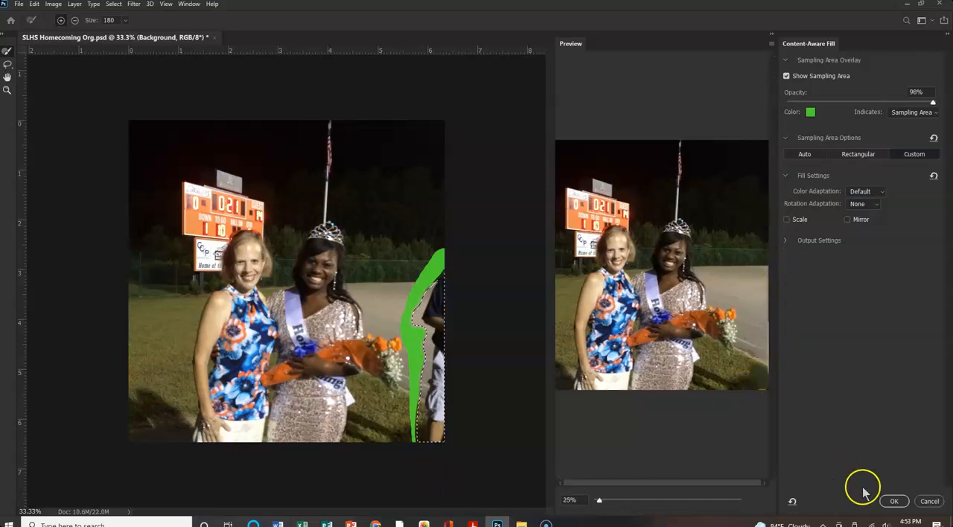
left_click(894, 501)
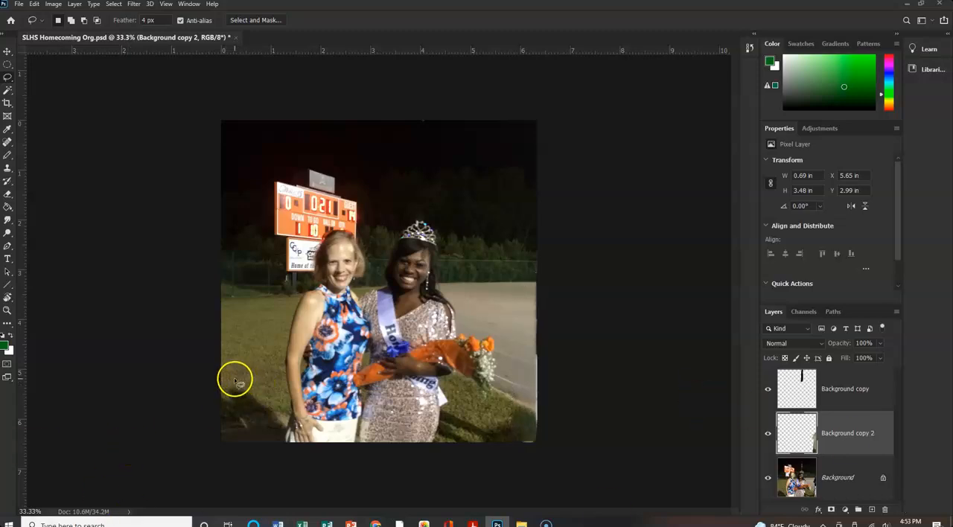
mouse_move(222, 380)
left_mouse_down()
mouse_move(281, 404)
mouse_move(287, 443)
mouse_move(222, 451)
mouse_move(224, 380)
left_mouse_up()
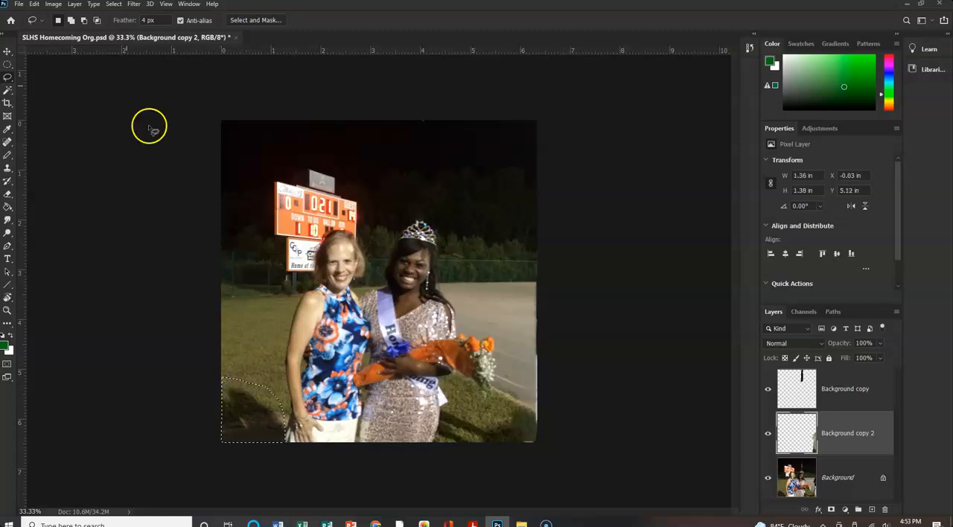
left_click(33, 5)
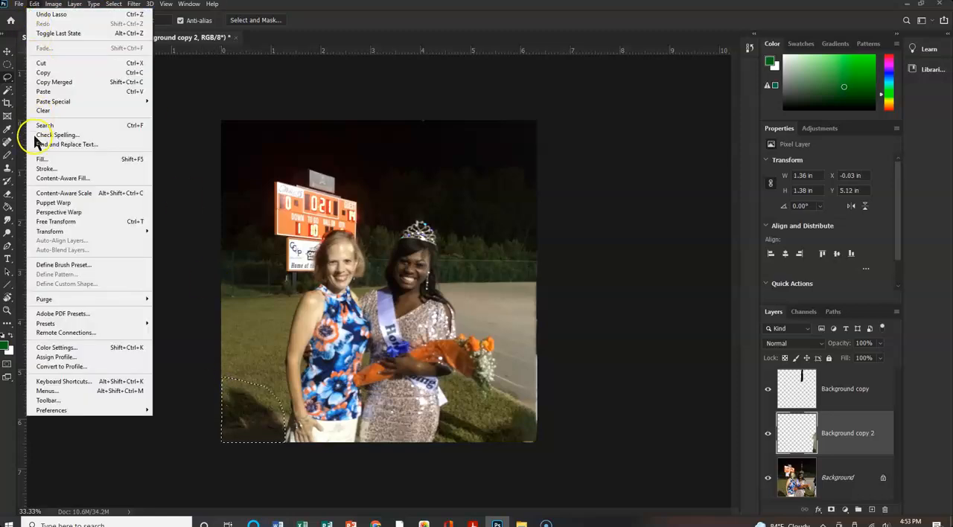
left_click(36, 181)
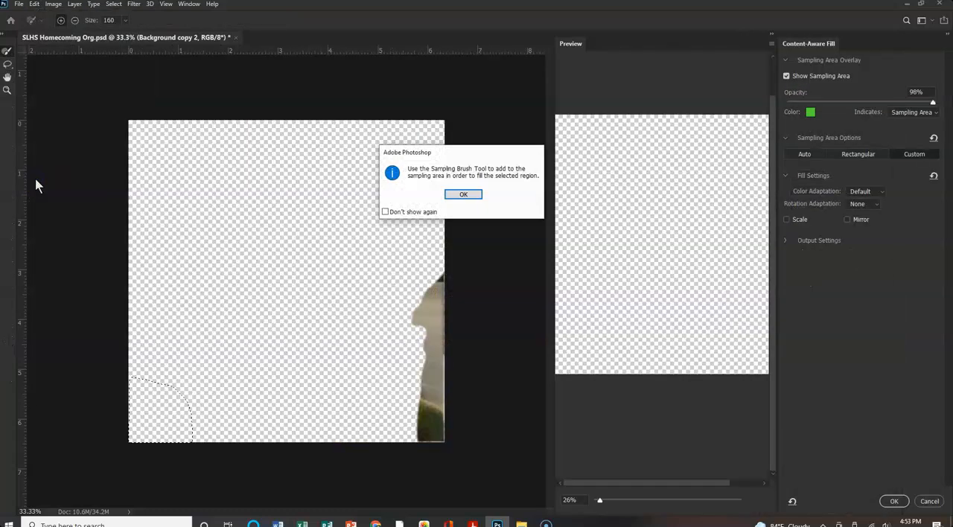
left_click(466, 195)
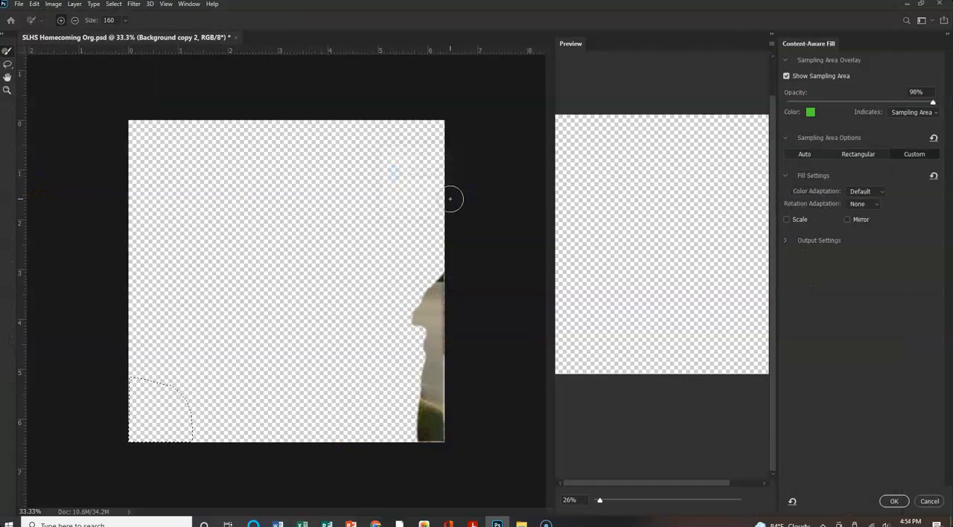
key("Escape")
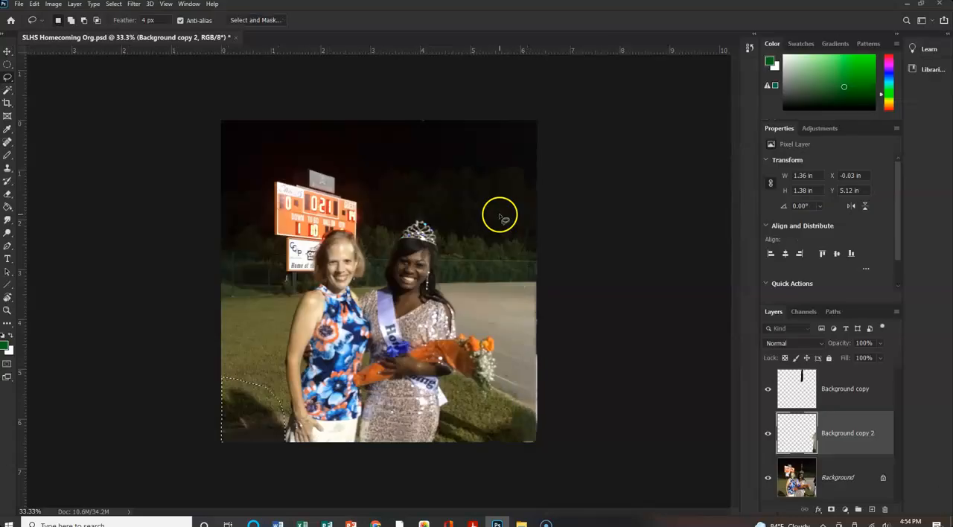
On the Background layer, lasso the dark shadow in the photo's lower-left corner and replace it with Content-Aware Fill, sampling grass above with brush size 50.
left_click(842, 475)
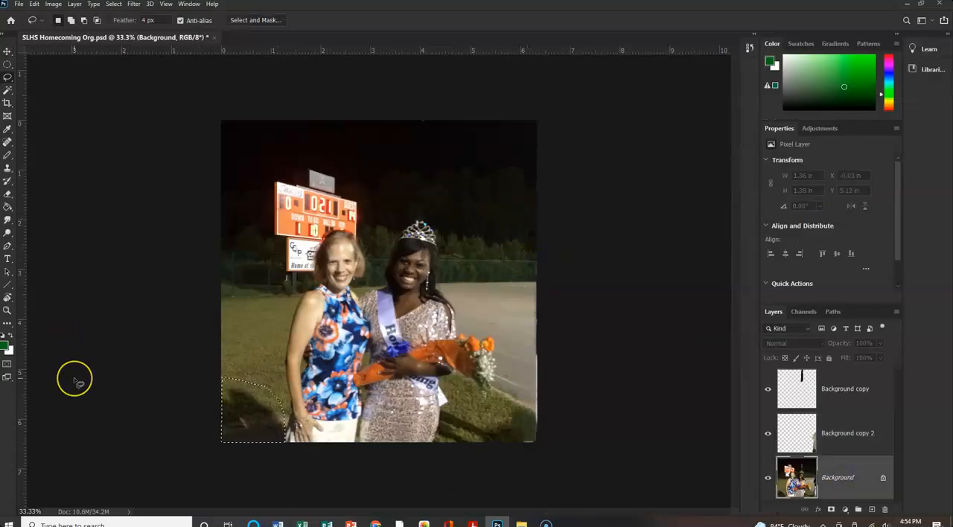
mouse_move(201, 377)
left_mouse_down()
mouse_move(221, 372)
mouse_move(286, 409)
mouse_move(284, 446)
mouse_move(225, 443)
left_mouse_up()
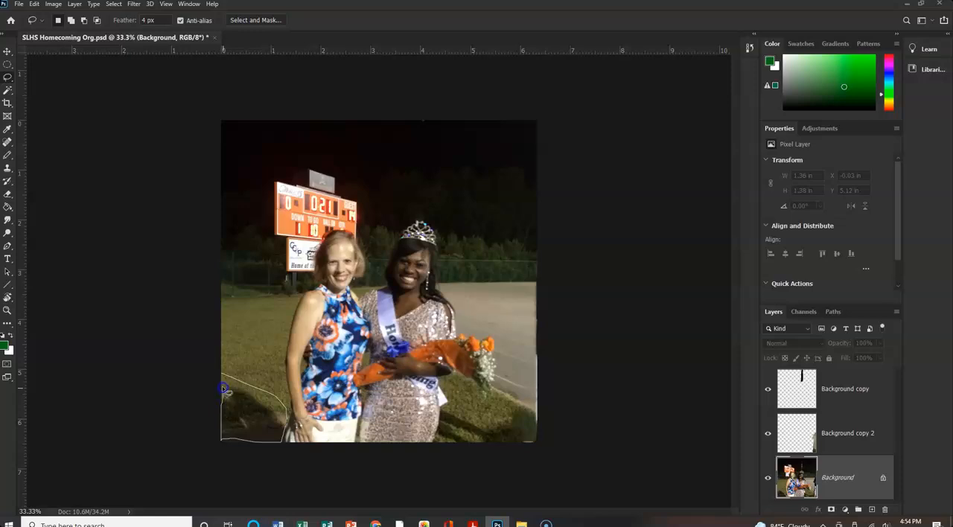
left_click_drag(223, 376, 222, 375)
left_click(32, 5)
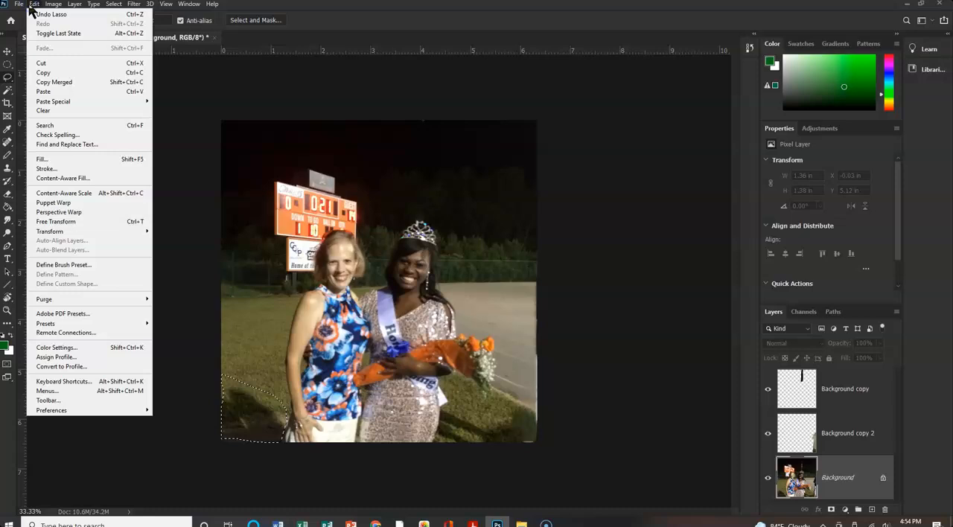
left_click(55, 179)
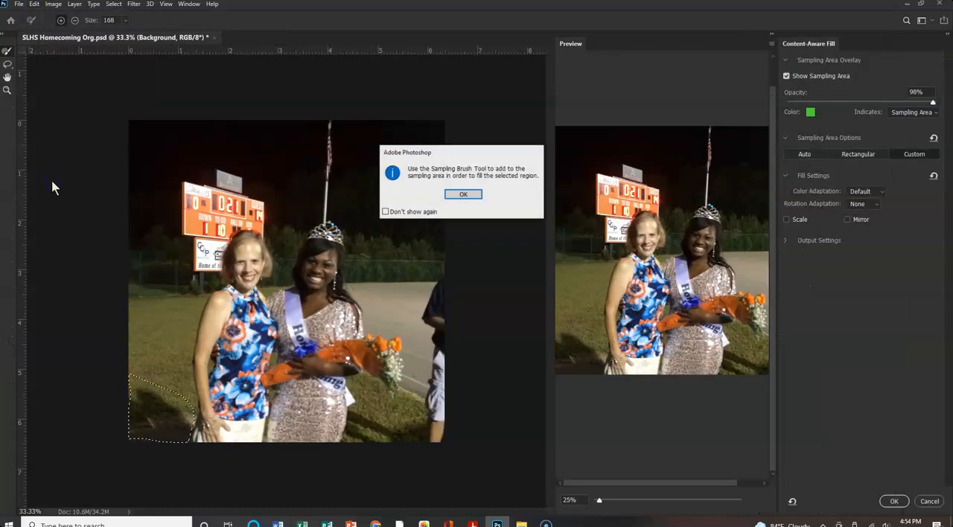
left_click(464, 194)
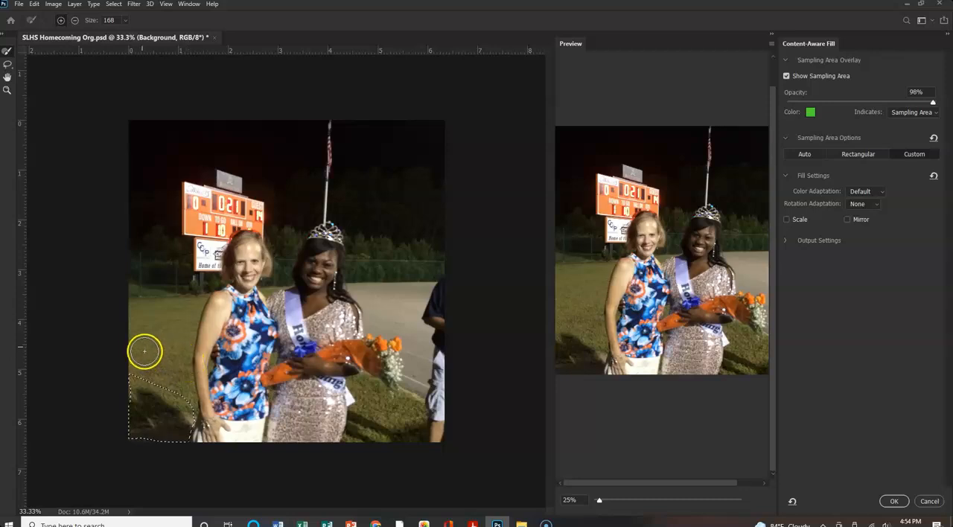
left_click(110, 20)
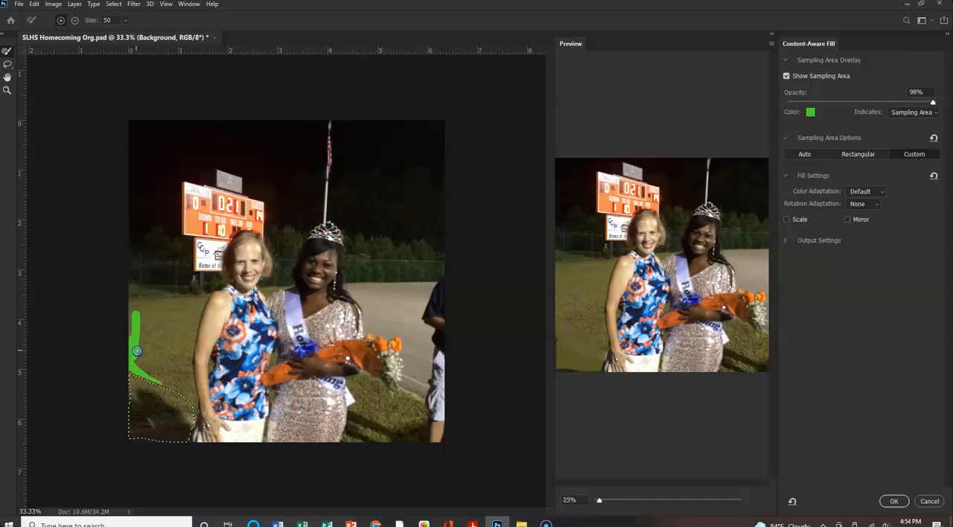
left_click_drag(143, 334, 149, 372)
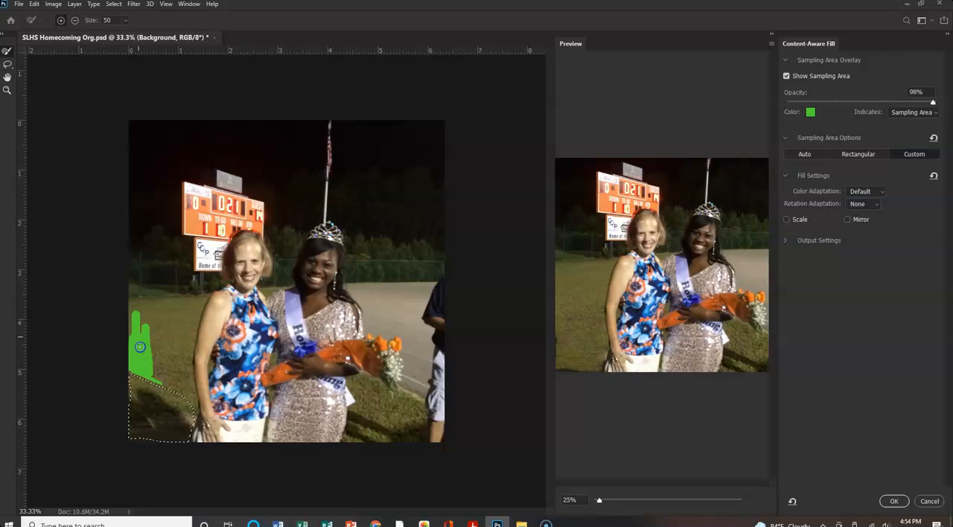
left_click(893, 502)
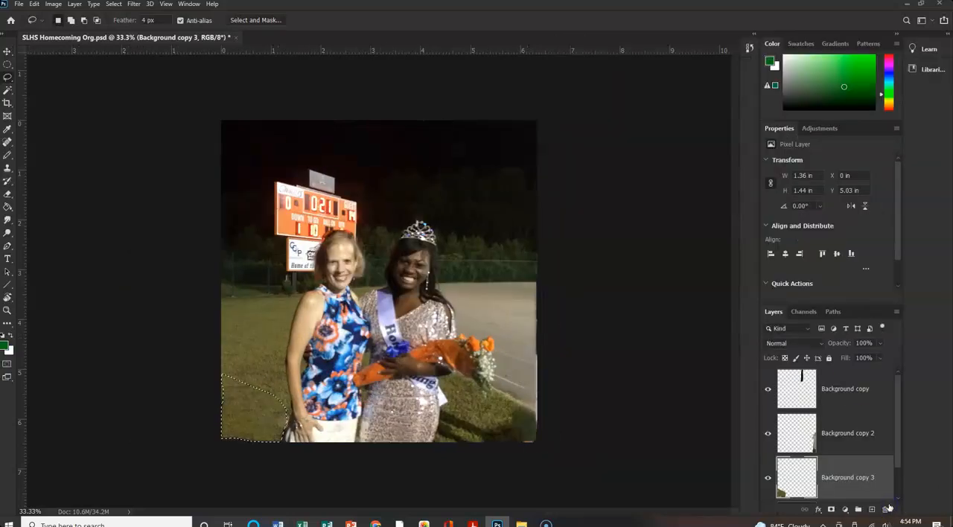
Deselect the filled grass patch in the photo's lower-left corner.
key("alt+d")
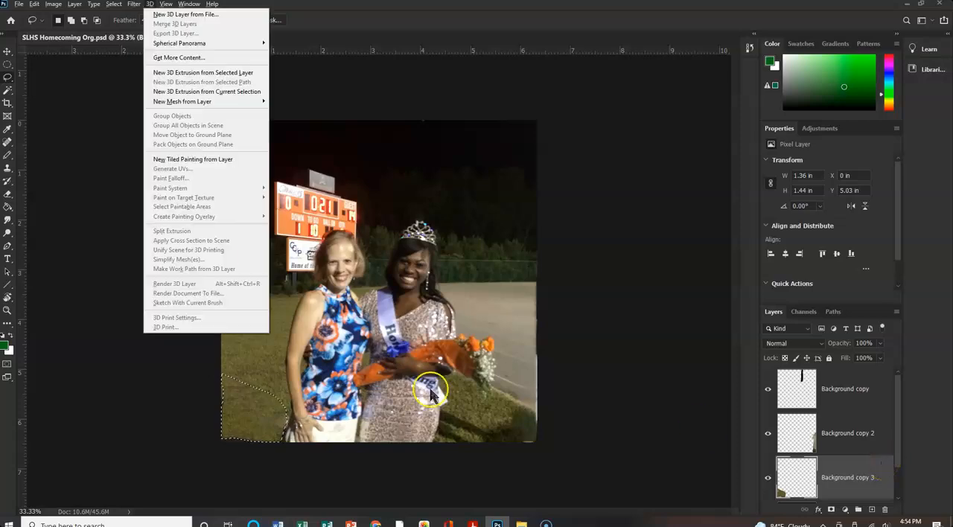
key("Escape")
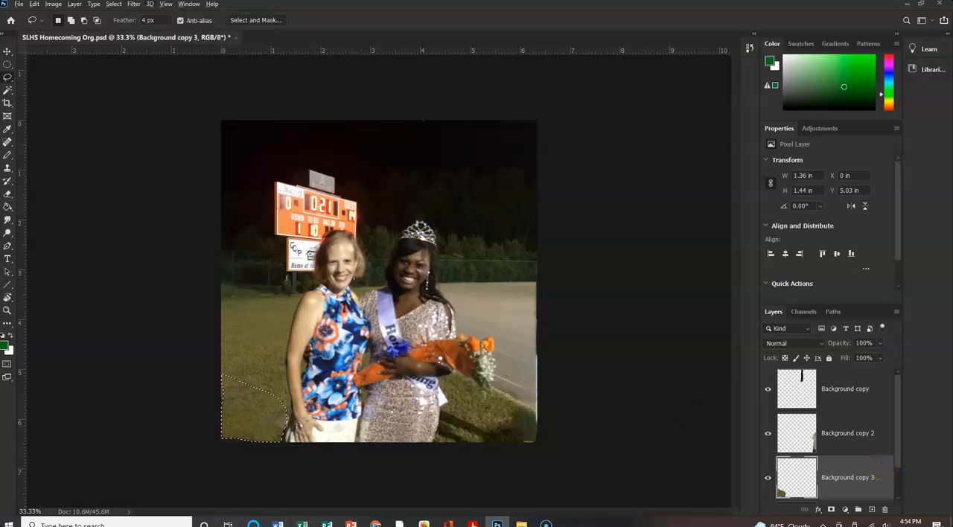
key("alt+d")
left_click(232, 408)
key("ctrl+d")
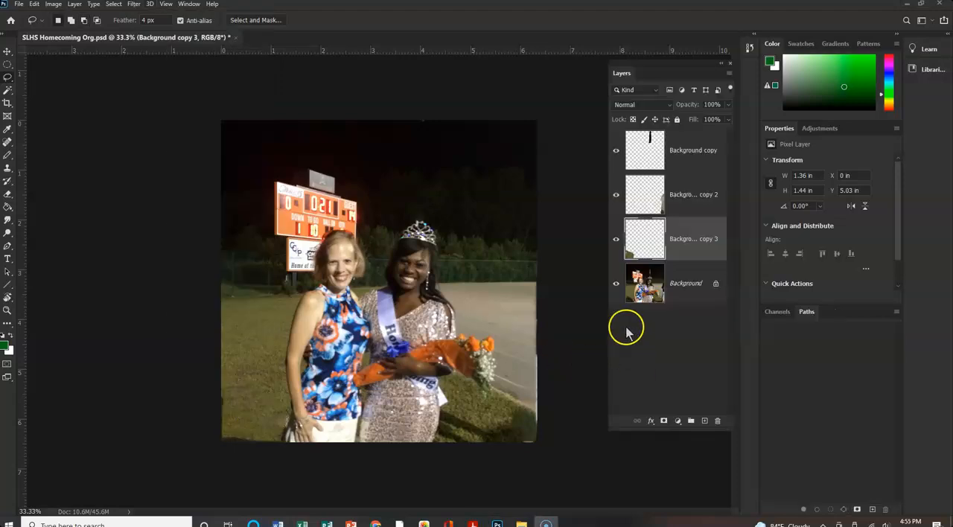
Select the Background copy, Background copy 2 and Background copy 3 layers together and open their layer options.
left_click(689, 151)
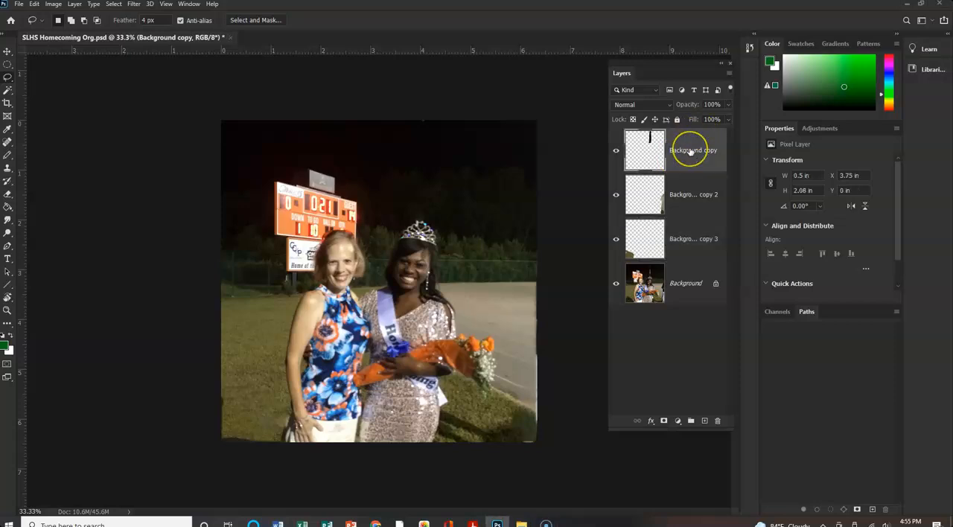
left_click(707, 230, "shift")
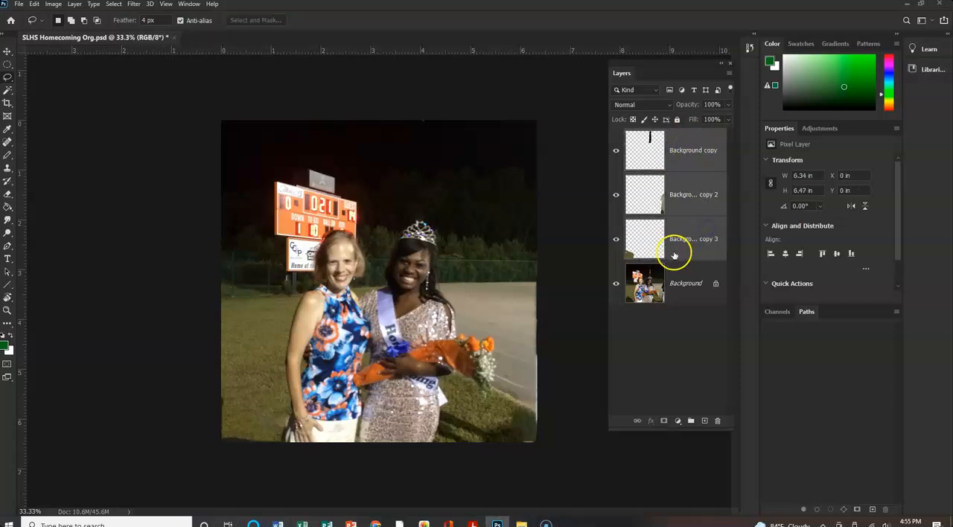
right_click(702, 240)
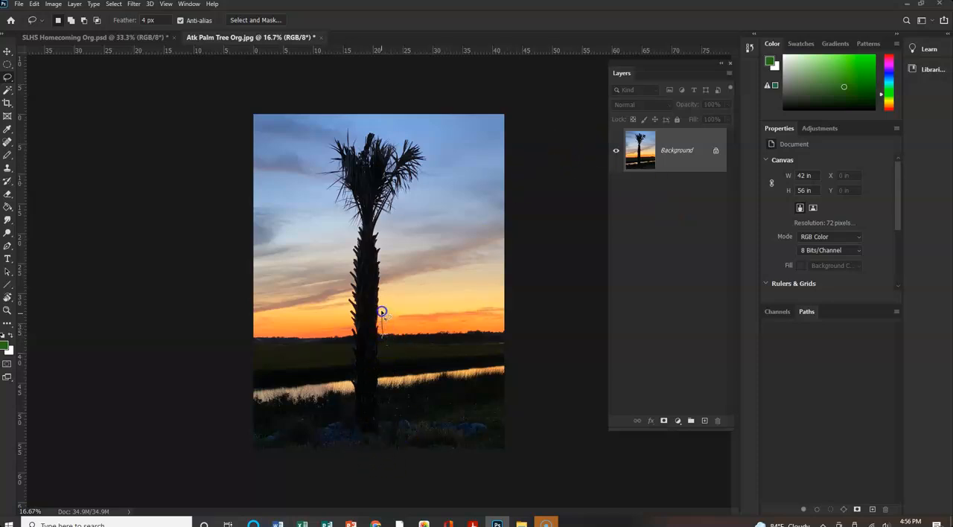
In the palm tree photo, lasso the whole tree, fill it using Content-Aware contents in Normal mode at 100% opacity, and deselect.
mouse_move(381, 303)
left_mouse_down()
mouse_move(382, 224)
mouse_move(416, 195)
mouse_move(430, 154)
mouse_move(407, 131)
mouse_move(365, 130)
mouse_move(360, 139)
mouse_move(334, 128)
mouse_move(309, 178)
mouse_move(330, 216)
mouse_move(355, 228)
mouse_move(347, 330)
left_mouse_up()
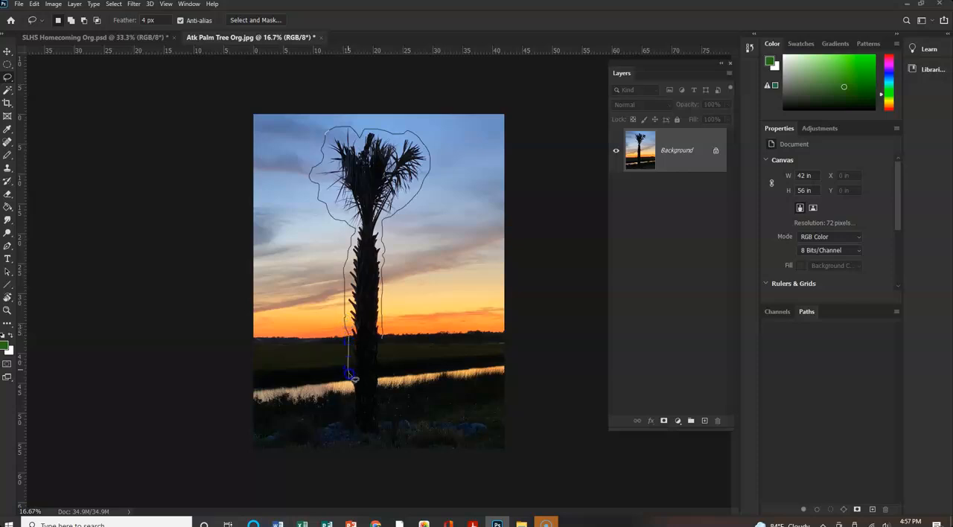
mouse_move(348, 385)
left_mouse_down()
mouse_move(359, 435)
mouse_move(377, 438)
mouse_move(385, 386)
left_mouse_up()
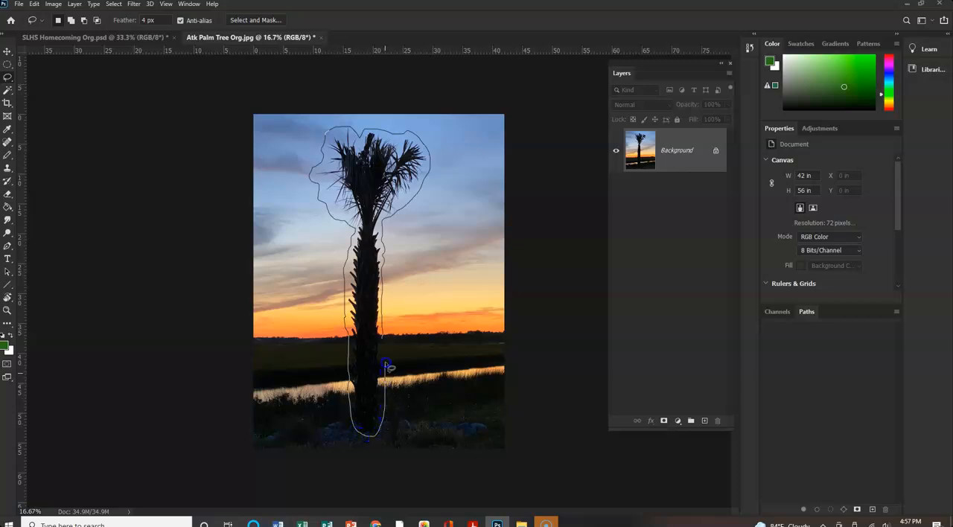
left_click_drag(387, 342, 387, 341)
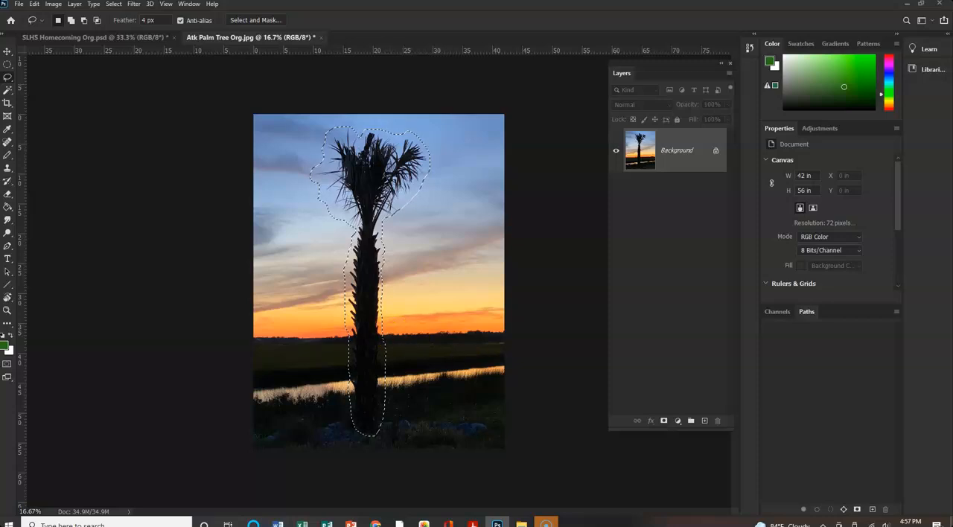
left_click(34, 4)
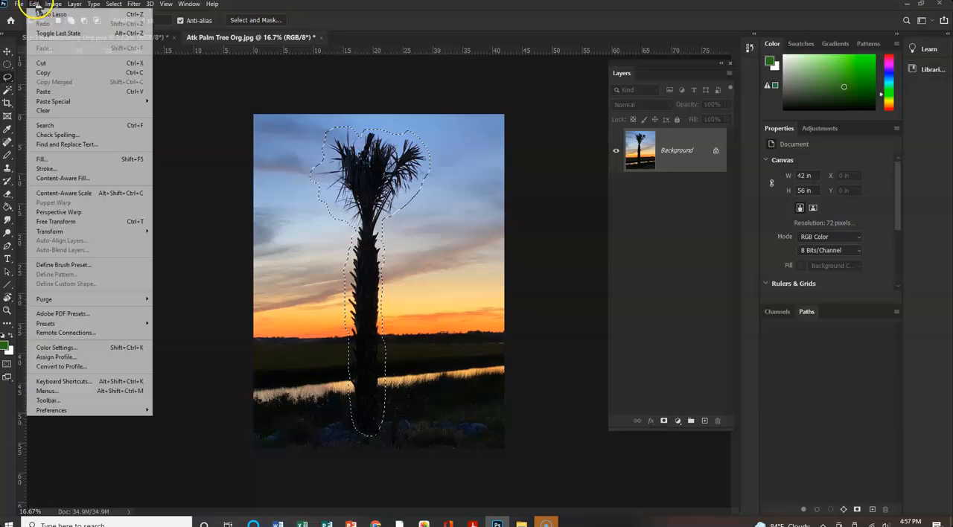
left_click(43, 159)
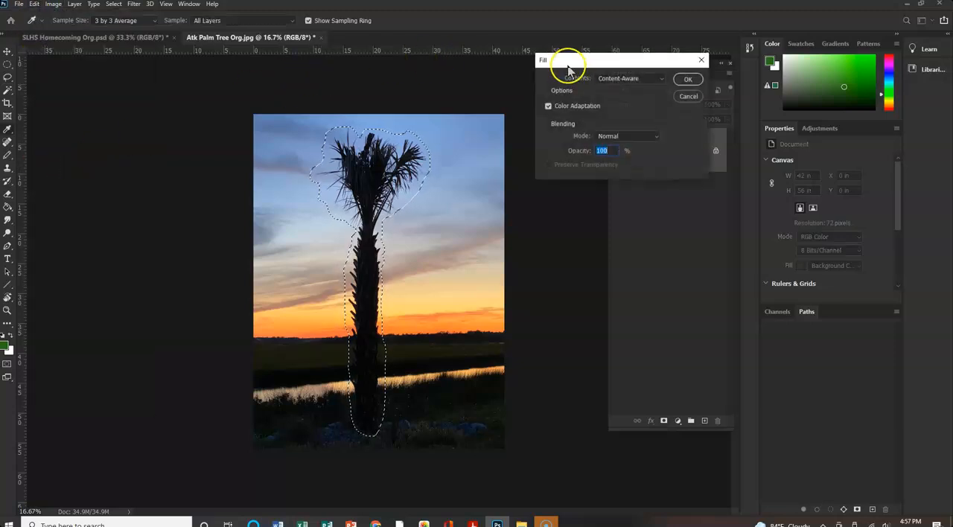
left_click(687, 80)
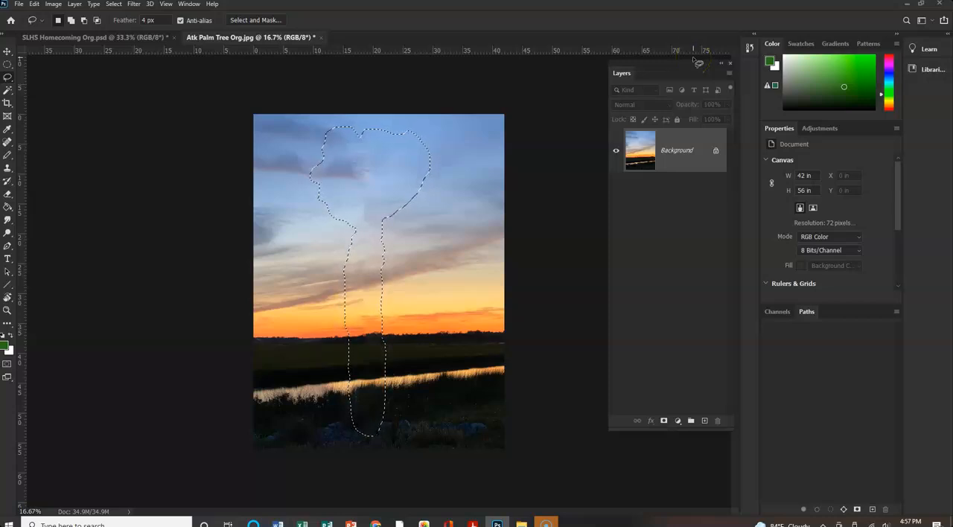
key("ctrl+d")
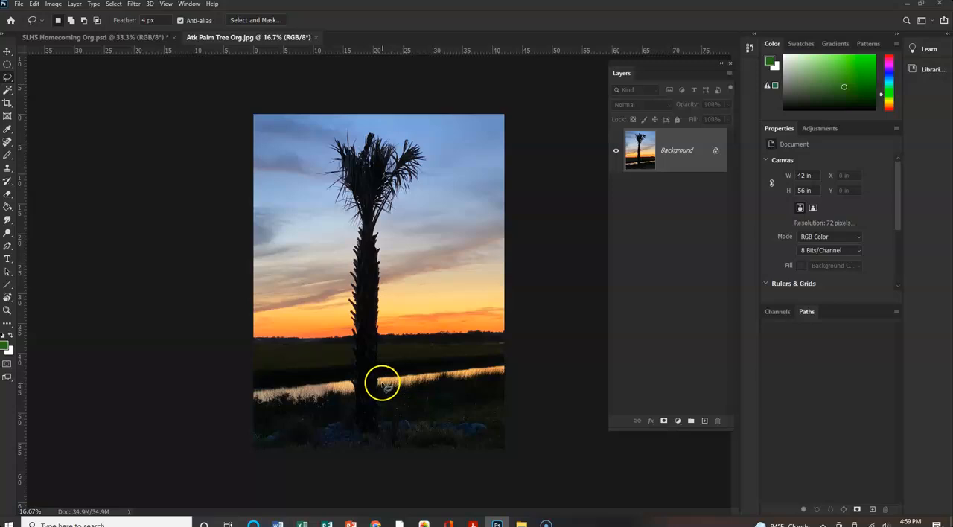
Lasso loosely around the whole palm tree, from fronds to base, and open the selection in Content-Aware Fill.
mouse_move(380, 376)
left_mouse_down()
mouse_move(389, 217)
mouse_move(433, 160)
mouse_move(432, 143)
mouse_move(337, 124)
mouse_move(305, 178)
mouse_move(345, 220)
mouse_move(341, 351)
mouse_move(352, 441)
mouse_move(361, 446)
mouse_move(382, 441)
mouse_move(378, 383)
left_mouse_up()
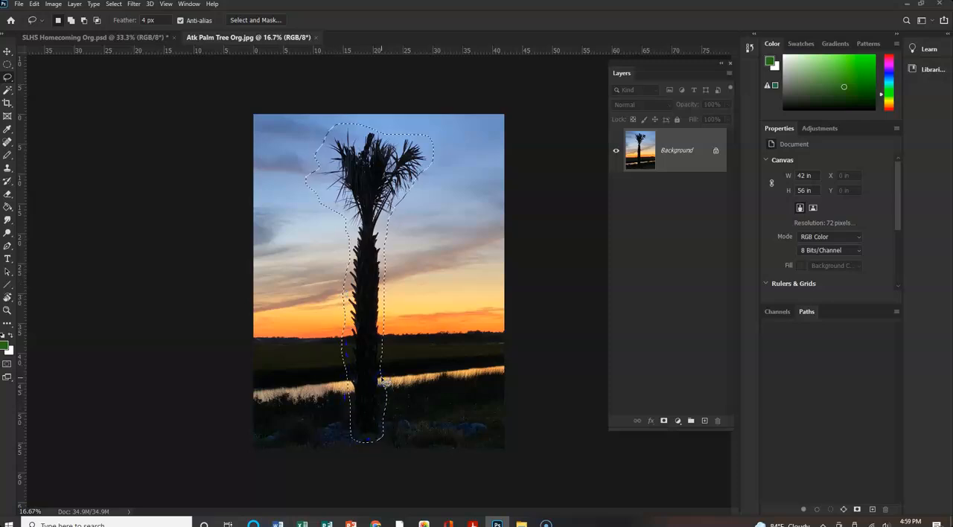
left_click(33, 4)
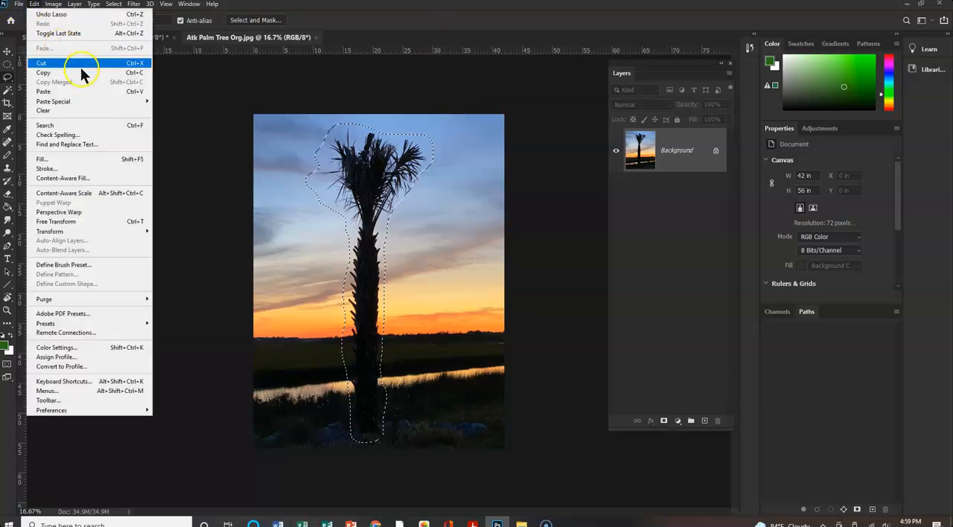
left_click(60, 179)
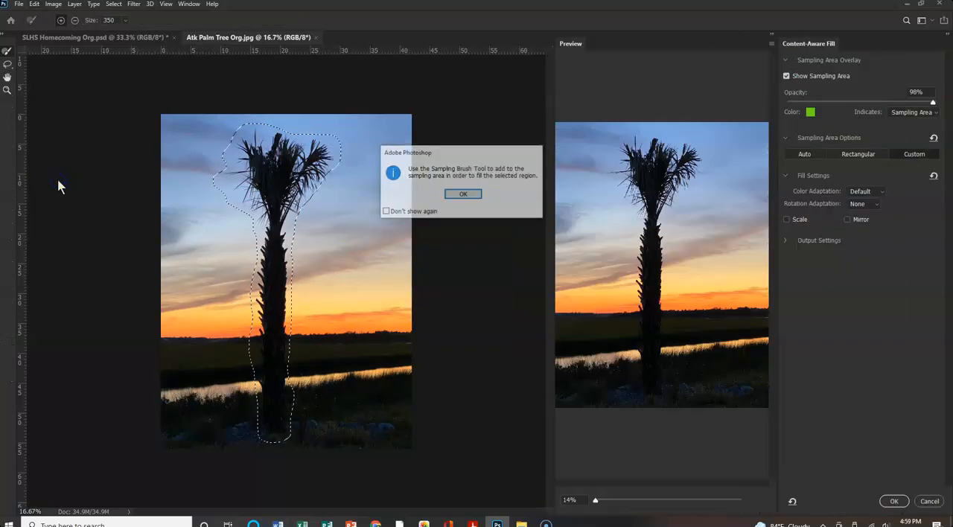
left_click(471, 201)
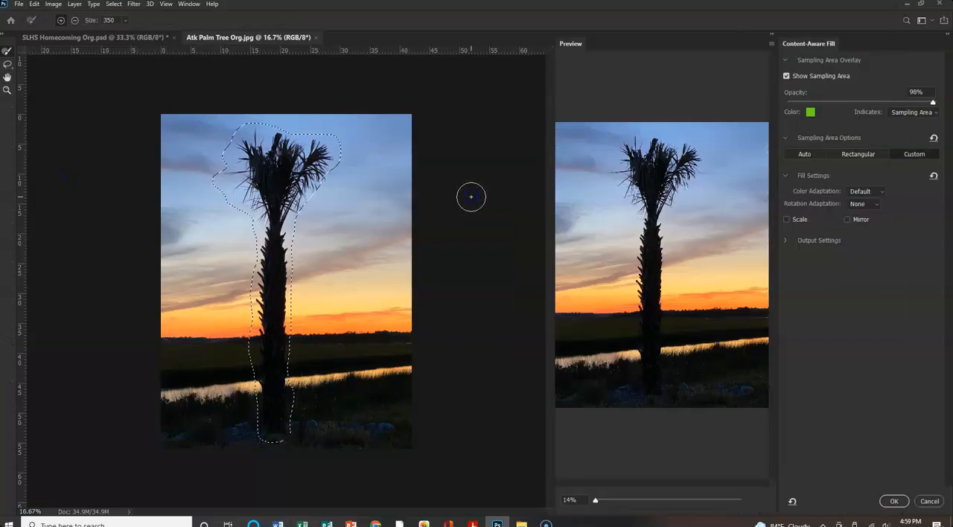
Set the sampling brush size to 150 and add the sky, field and water alongside the tree's right edge as sampling area.
left_click(93, 23)
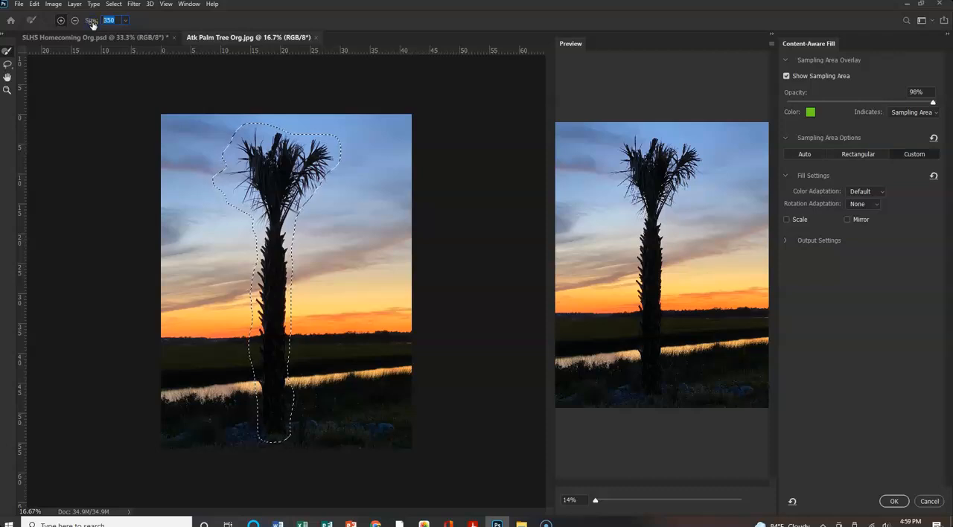
type("15")
left_click(62, 21)
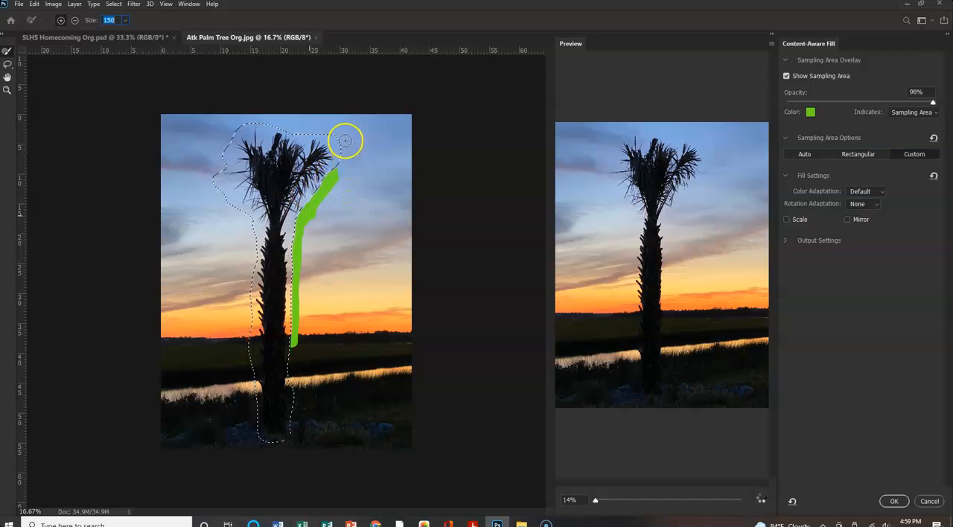
left_click_drag(340, 188, 330, 301)
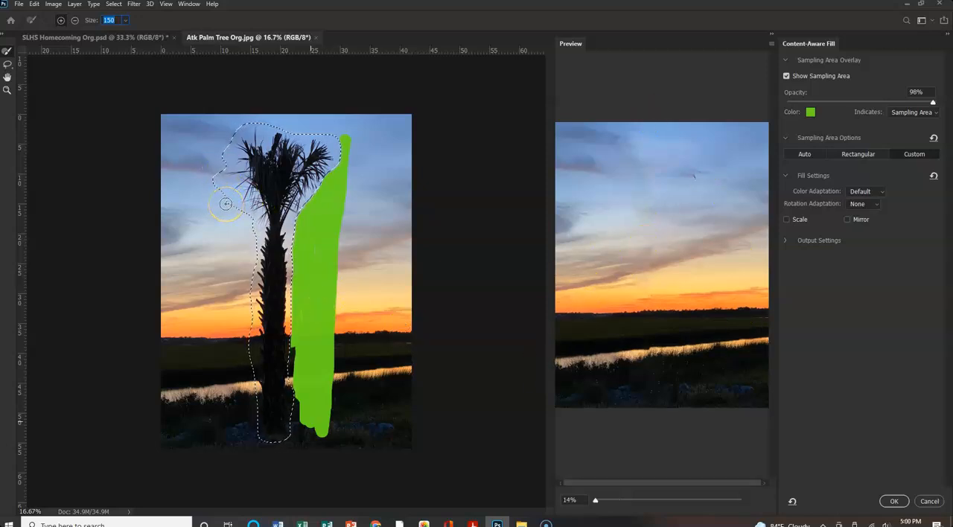
Subtract a cloud-band strip from the sampling area right of the trunk, then return the sampling brush to adding.
left_click(73, 22)
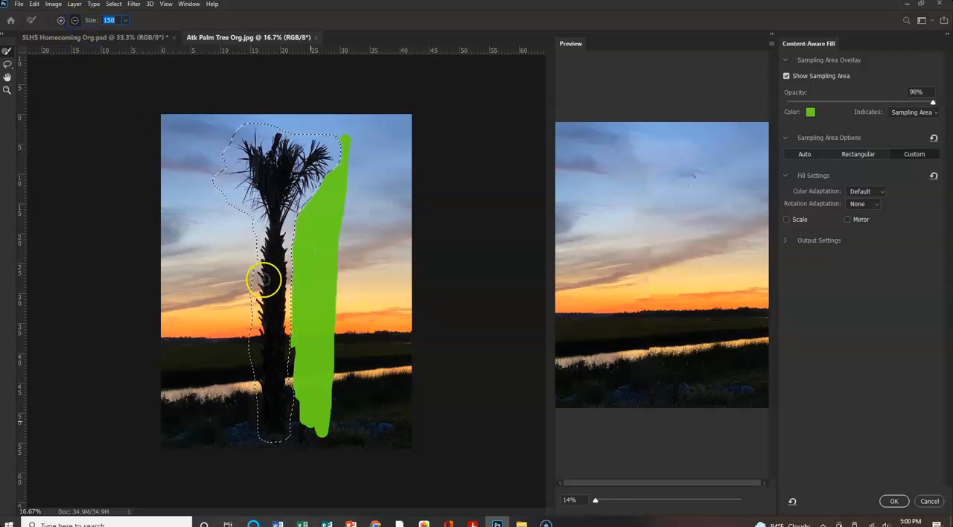
left_click(358, 252)
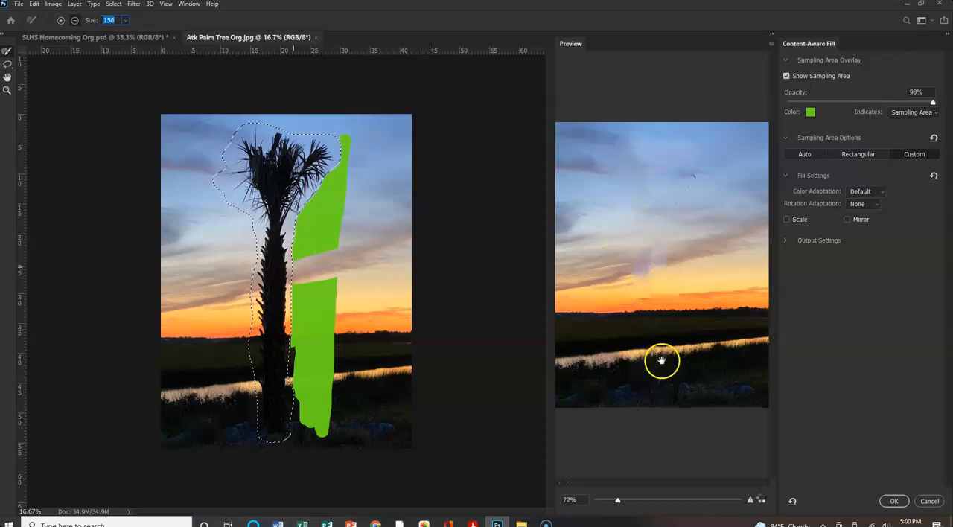
left_click(60, 20)
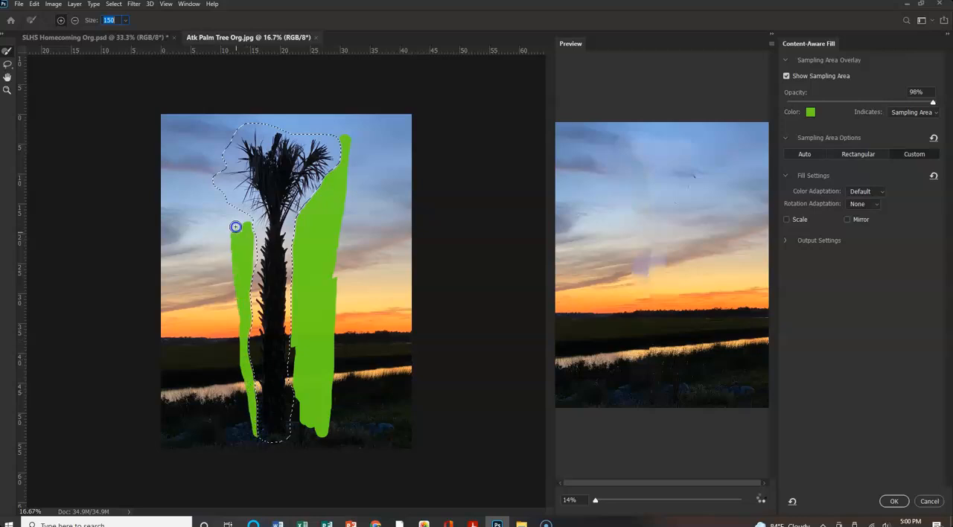
Add the sky and ground left of the palm tree to the sampling area, apply the Content-Aware Fill, and deselect.
mouse_move(214, 355)
left_mouse_down()
mouse_move(253, 169)
mouse_move(233, 289)
mouse_move(162, 469)
mouse_move(212, 298)
mouse_move(201, 385)
mouse_move(211, 272)
mouse_move(196, 265)
mouse_move(170, 346)
left_mouse_up()
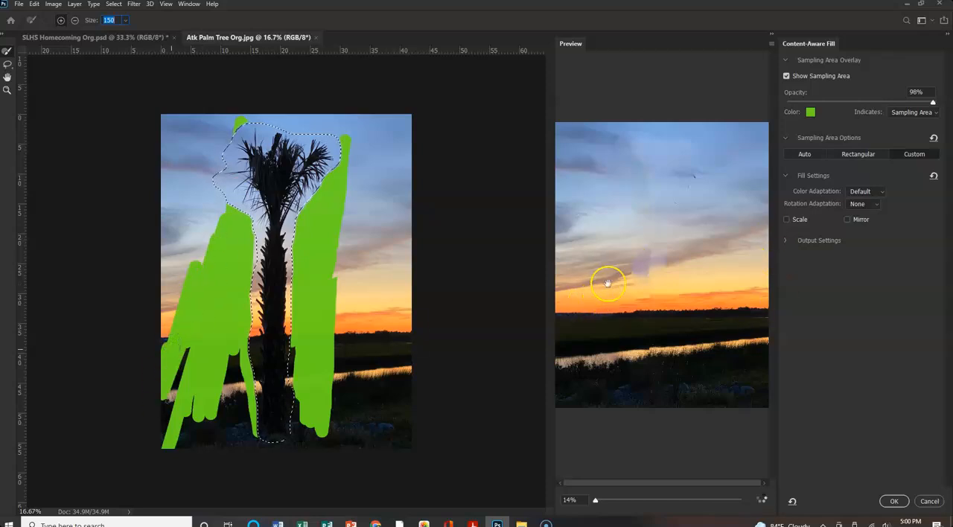
scroll(657, 286, "up", 3)
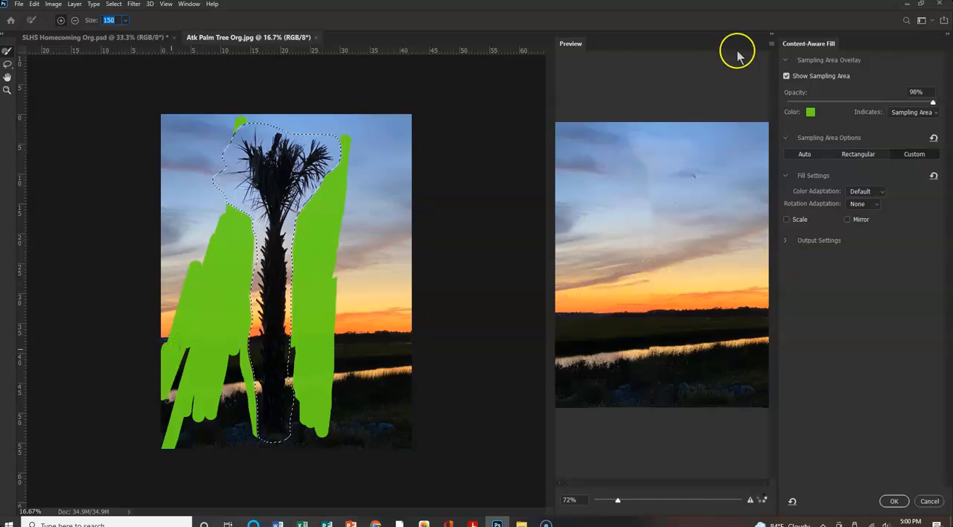
left_click(893, 501)
left_click(798, 419)
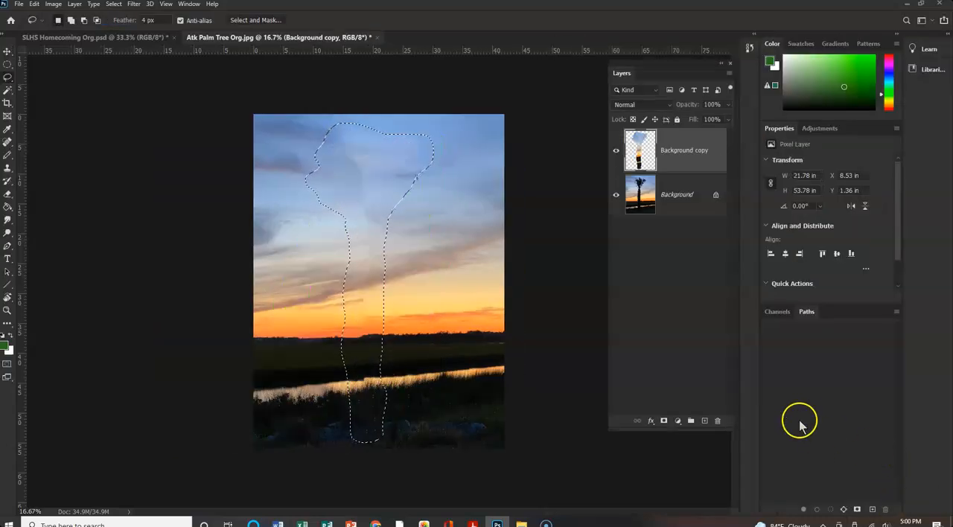
key("ctrl+d")
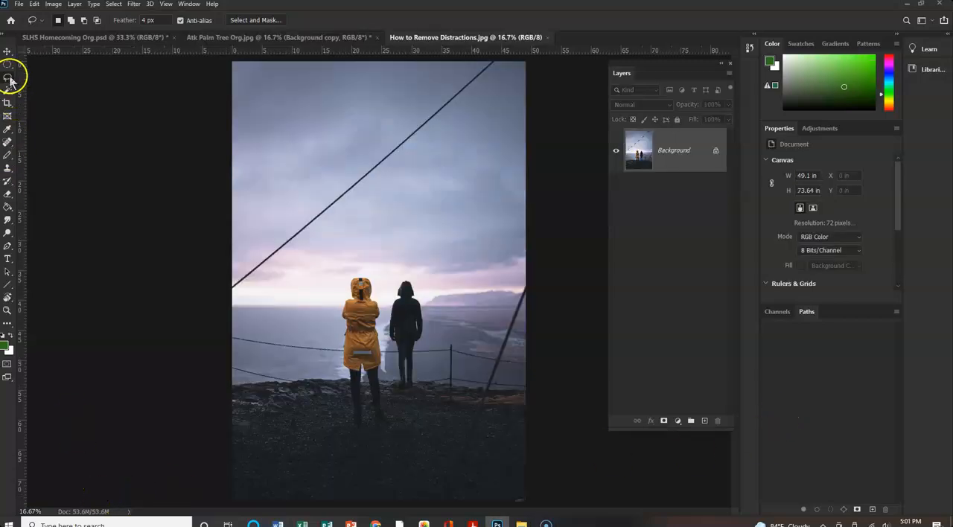
In How to Remove Distractions.jpg, outline the diagonal cable across the sky with a narrow closed Polygonal Lasso selection.
right_click(10, 79)
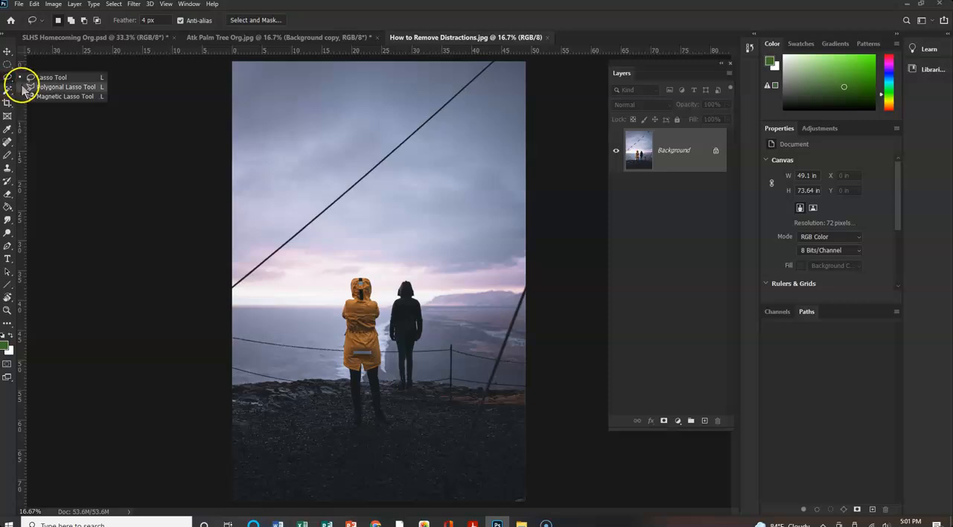
left_click(32, 87)
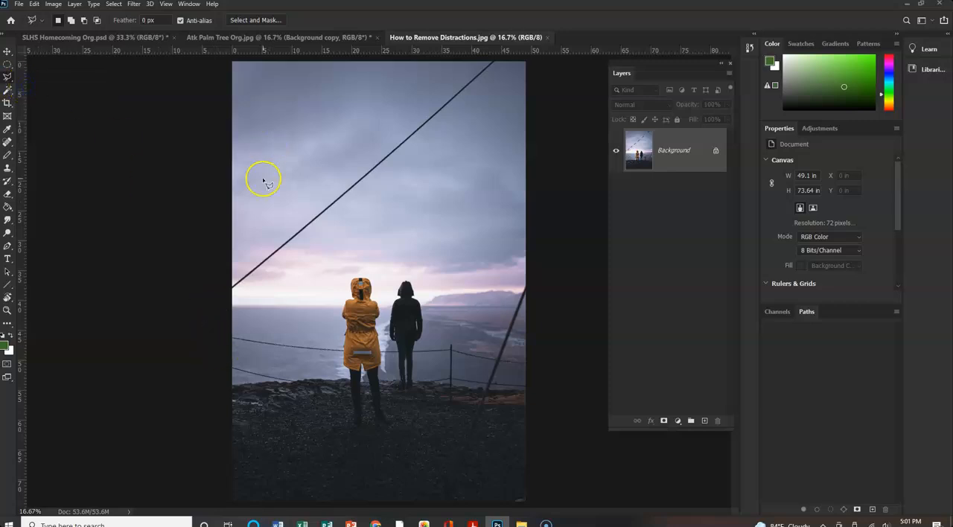
left_click(252, 287)
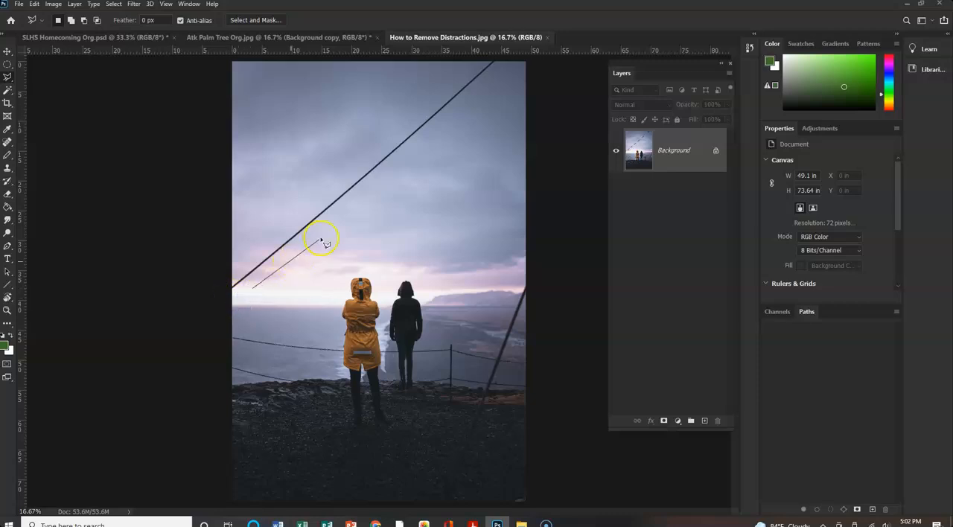
left_click(449, 106)
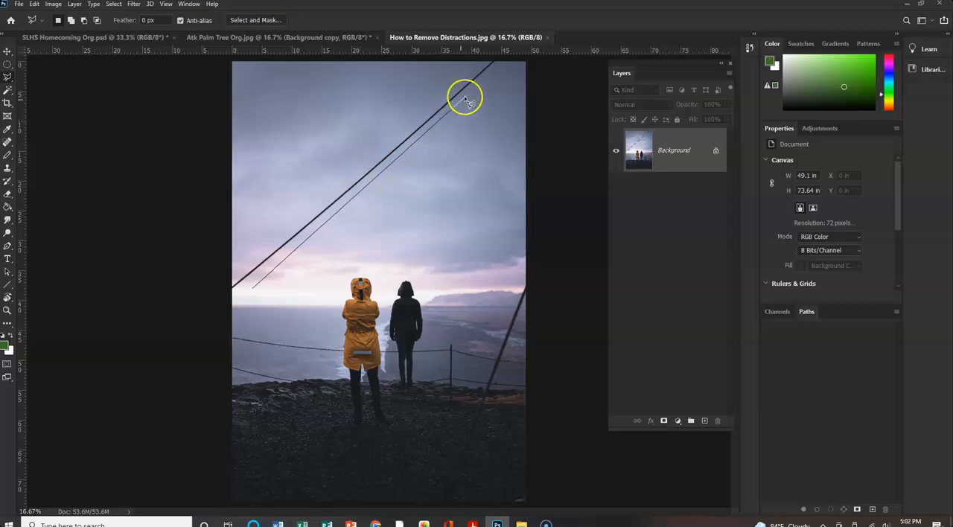
left_click(505, 65)
left_click(483, 68)
left_click(484, 66)
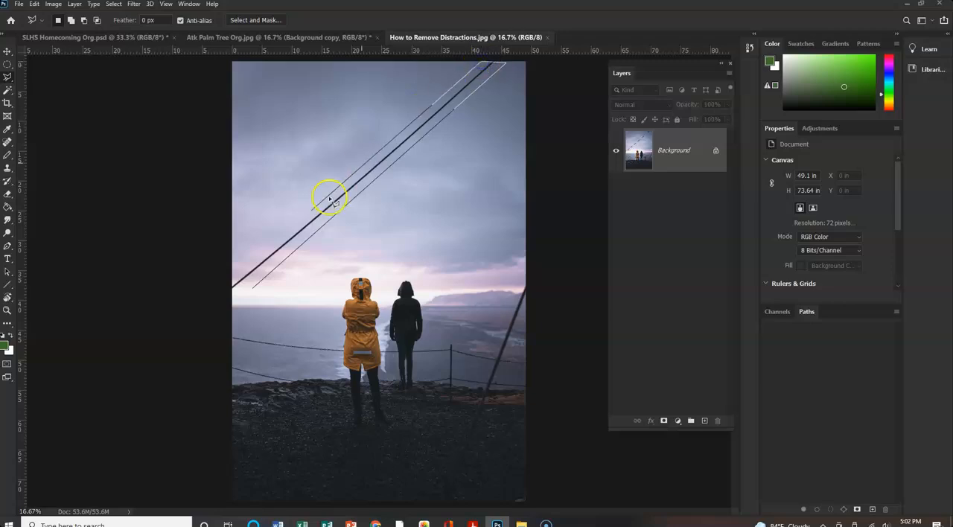
left_click(254, 288)
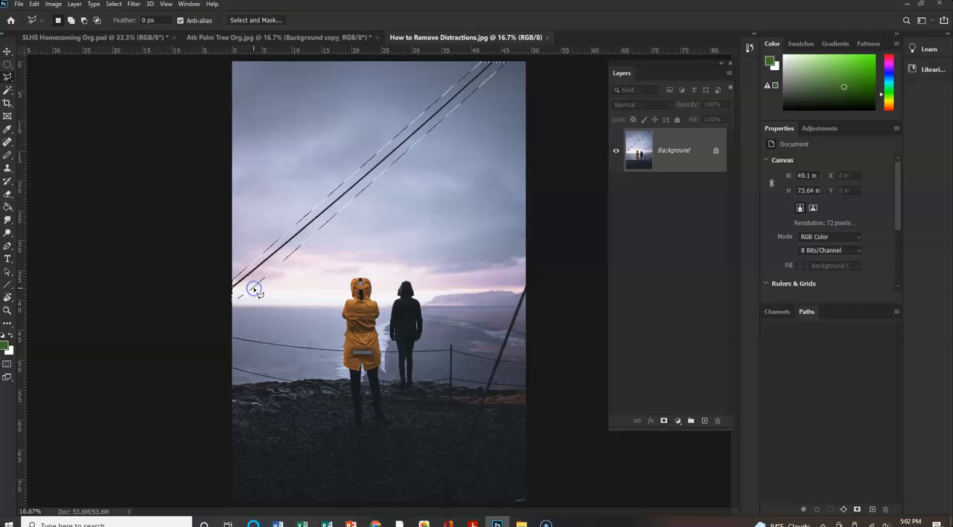
Content-Aware Fill the selected diagonal cable, sampling the strips of sky along both its sides, and deselect.
left_click(33, 4)
left_click(41, 178)
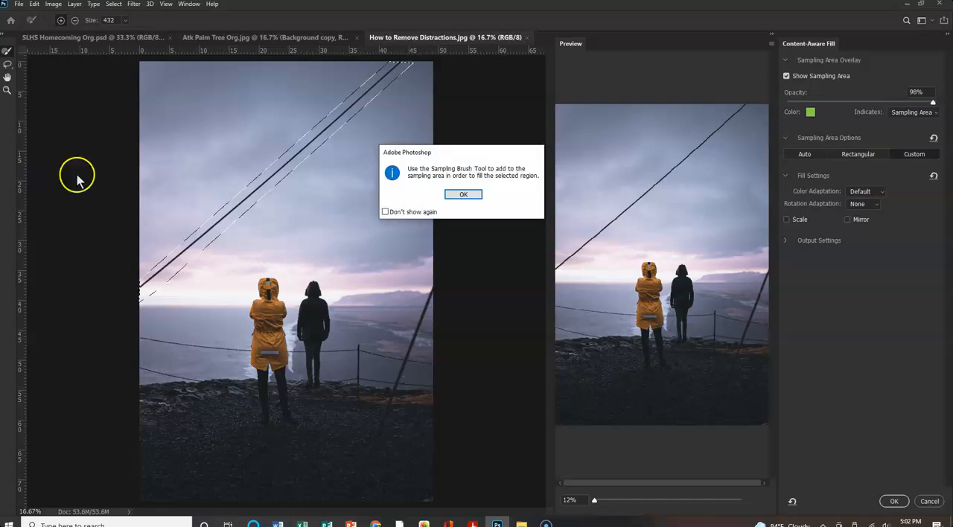
left_click(467, 195)
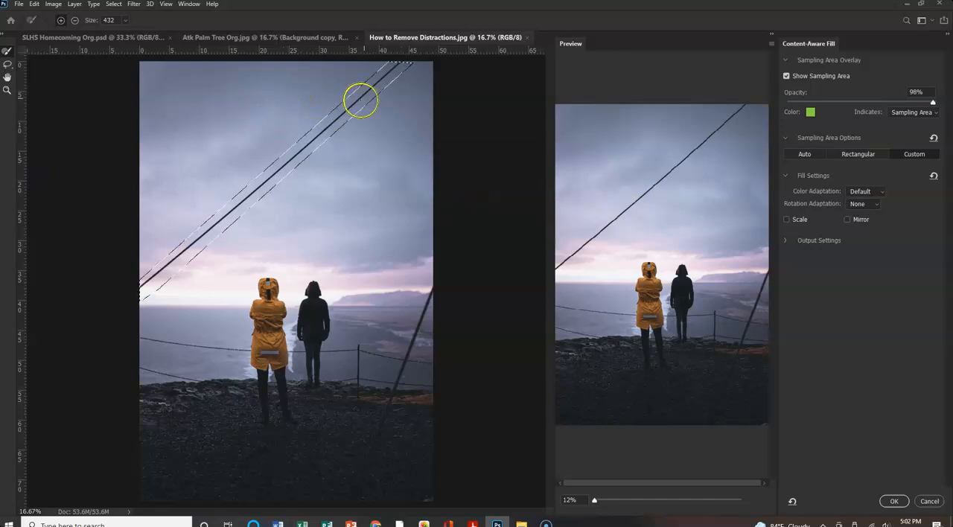
mouse_move(379, 65)
left_mouse_down()
mouse_move(340, 81)
mouse_move(245, 156)
mouse_move(118, 288)
mouse_move(175, 291)
mouse_move(226, 232)
mouse_move(421, 62)
left_mouse_up()
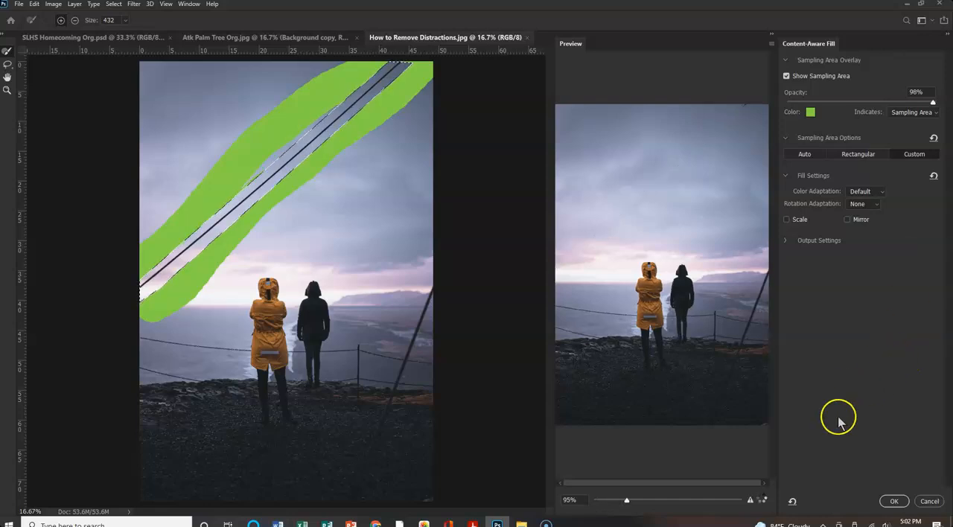
left_click(891, 501)
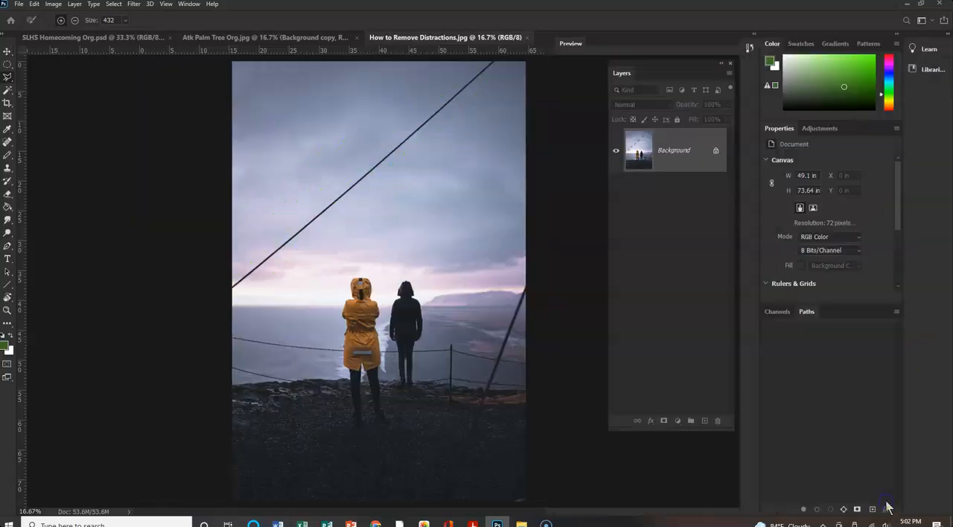
key("ctrl+d")
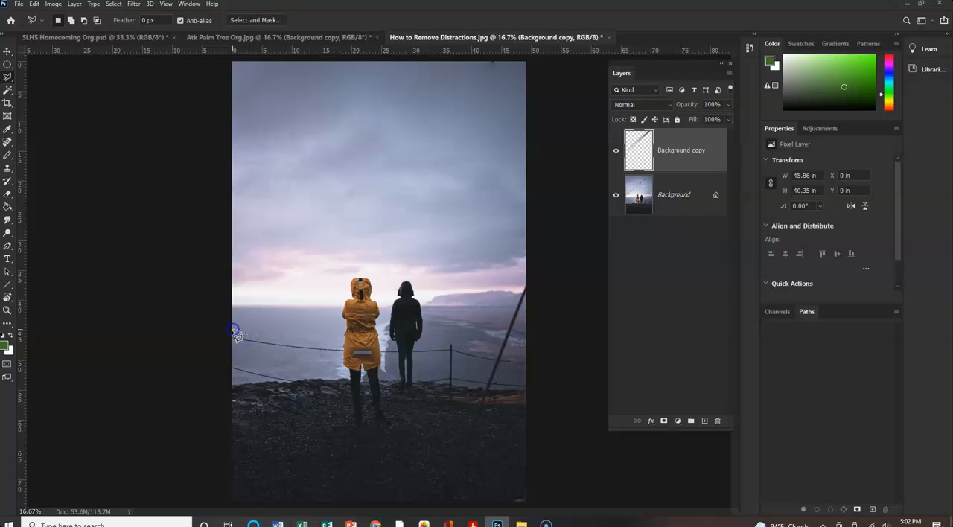
Outline the upper fence cable between the photo's left edge and the yellow coat with a narrow closed Polygonal Lasso selection.
left_click_drag(266, 348, 343, 360)
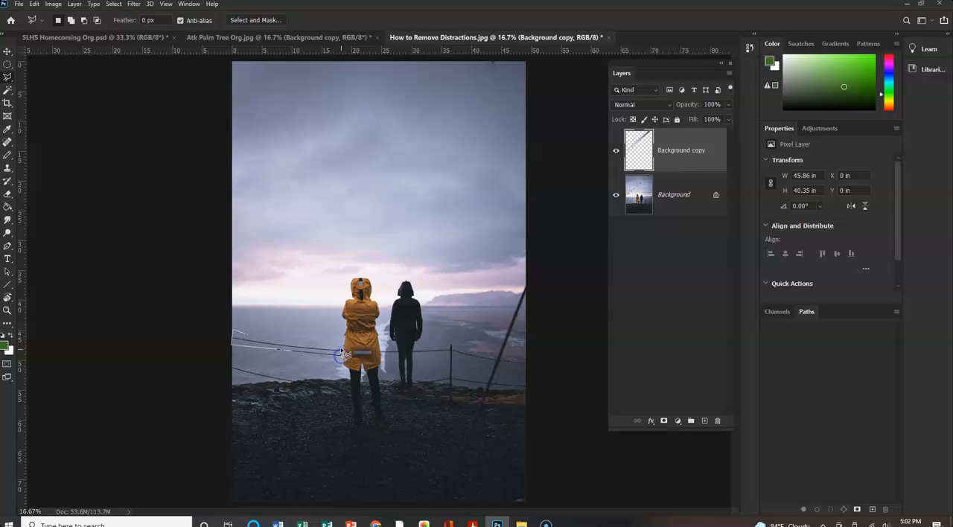
left_click(341, 345)
left_click(248, 337)
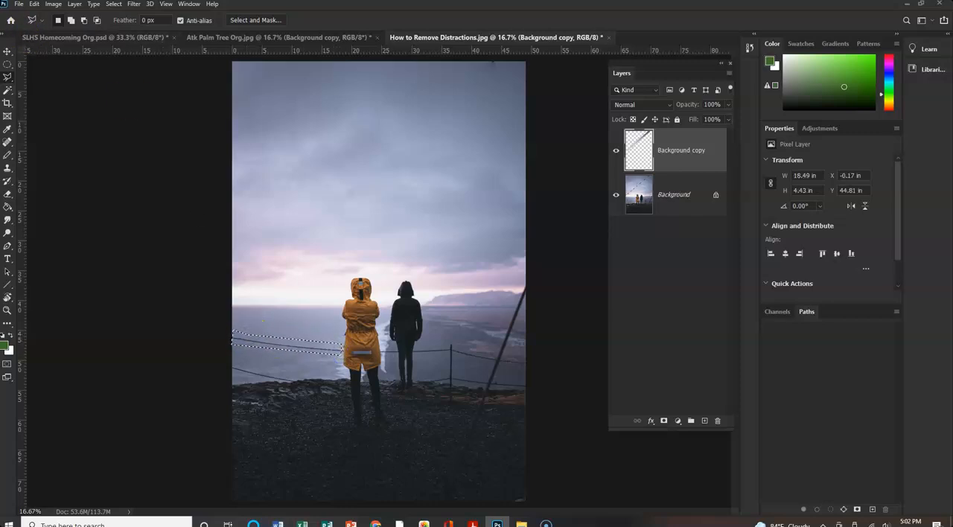
left_click(34, 4)
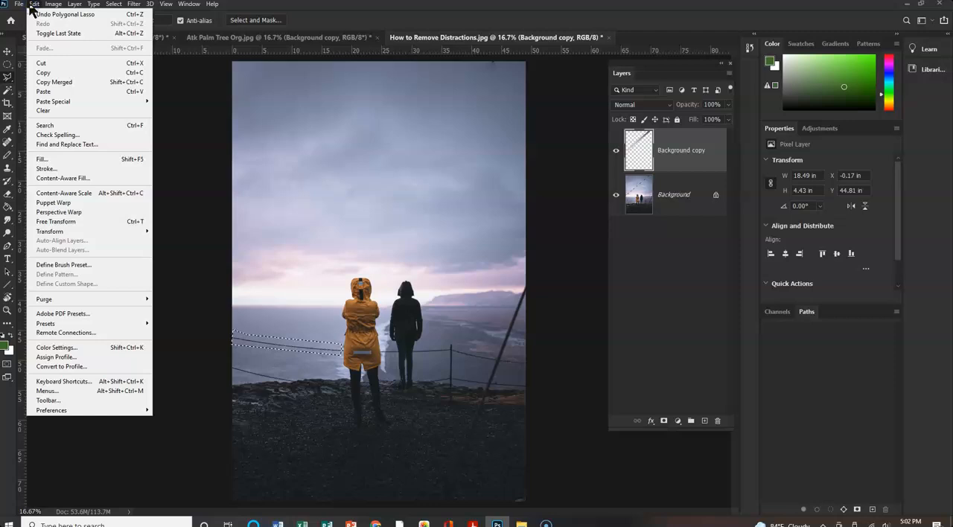
left_click(45, 179)
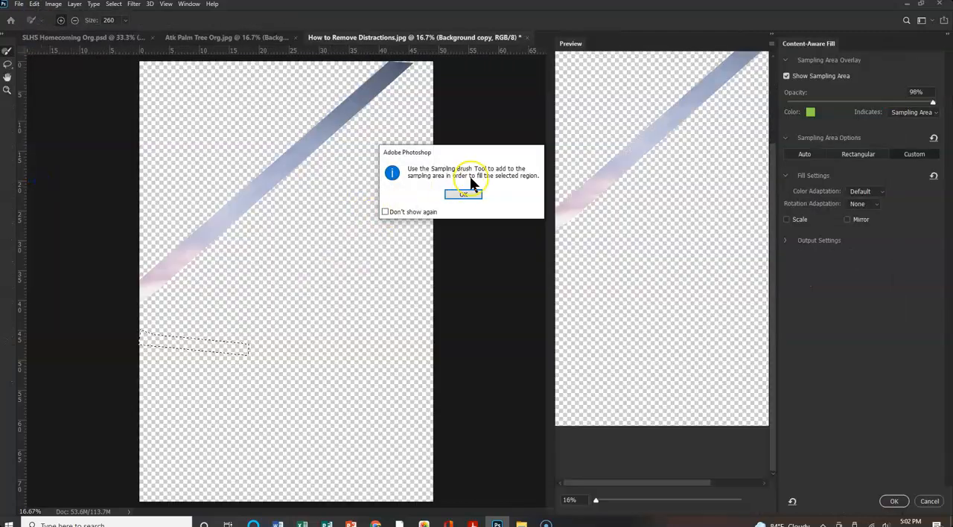
left_click(462, 193)
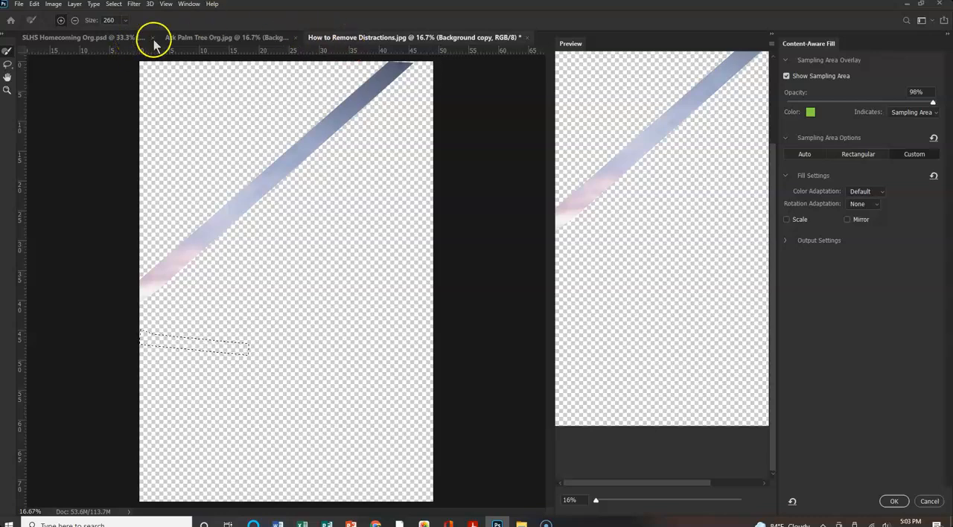
left_click(928, 497)
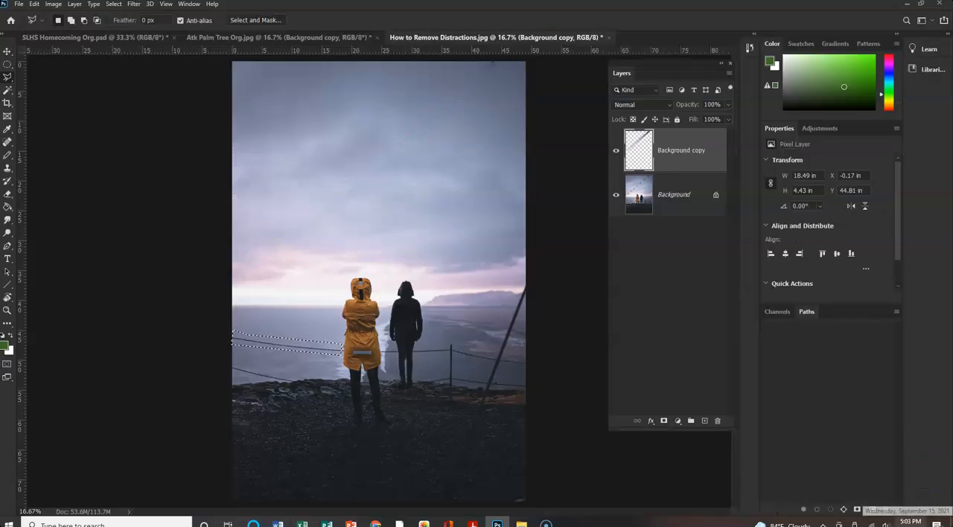